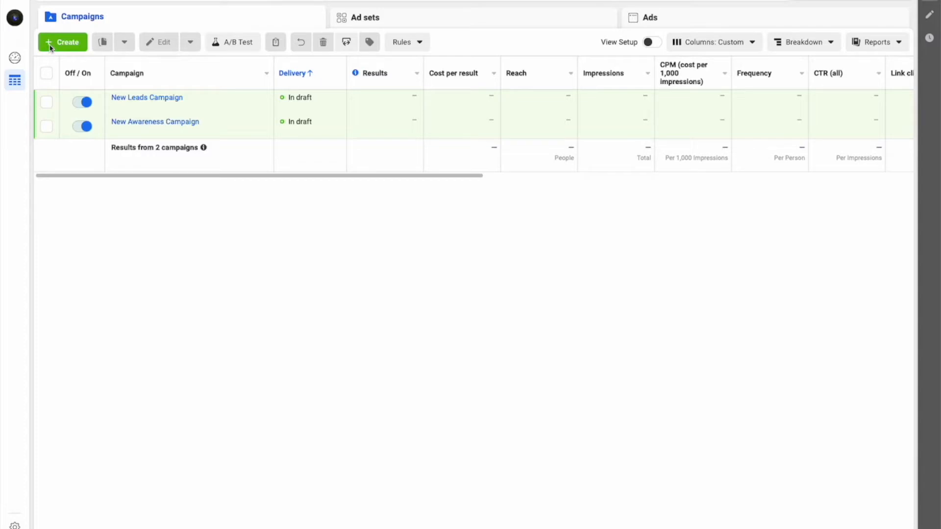
# Create a new campaign with the Sales objective
pyautogui.click(53, 46)
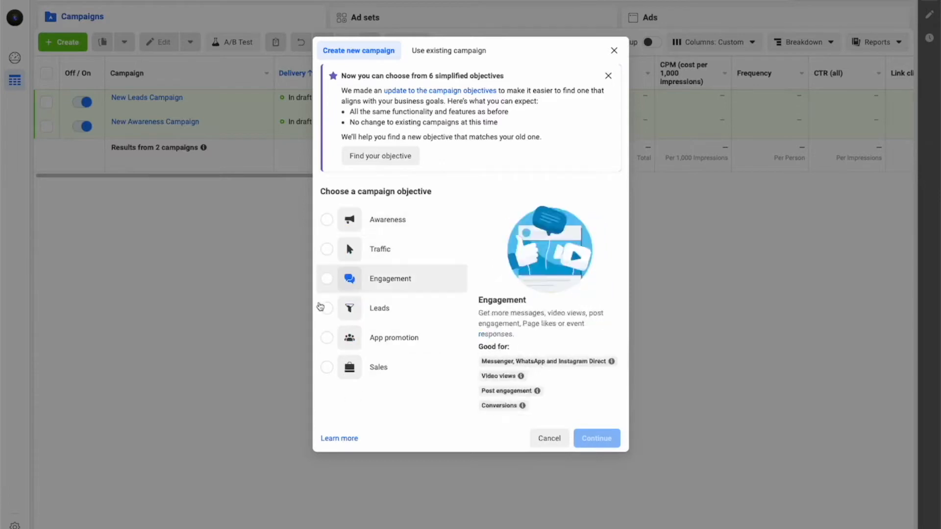
pyautogui.moveTo(358, 338)
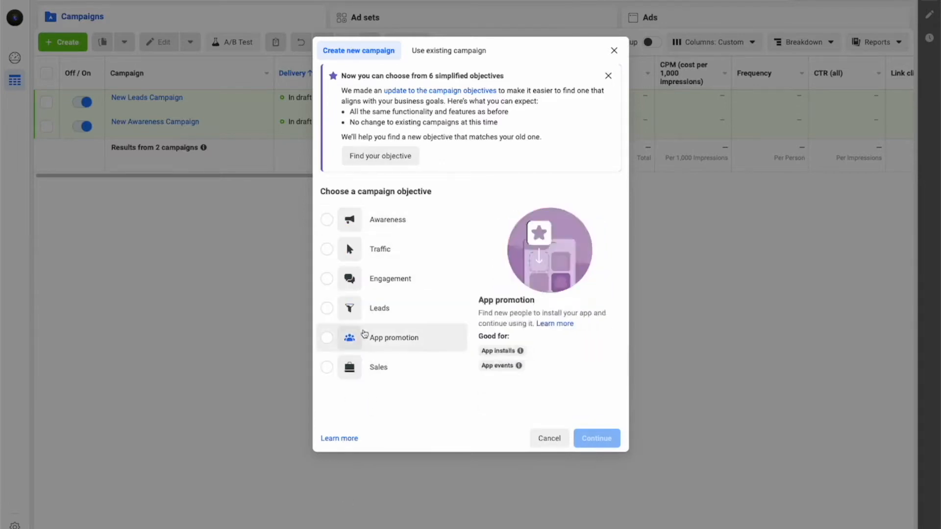
pyautogui.click(328, 370)
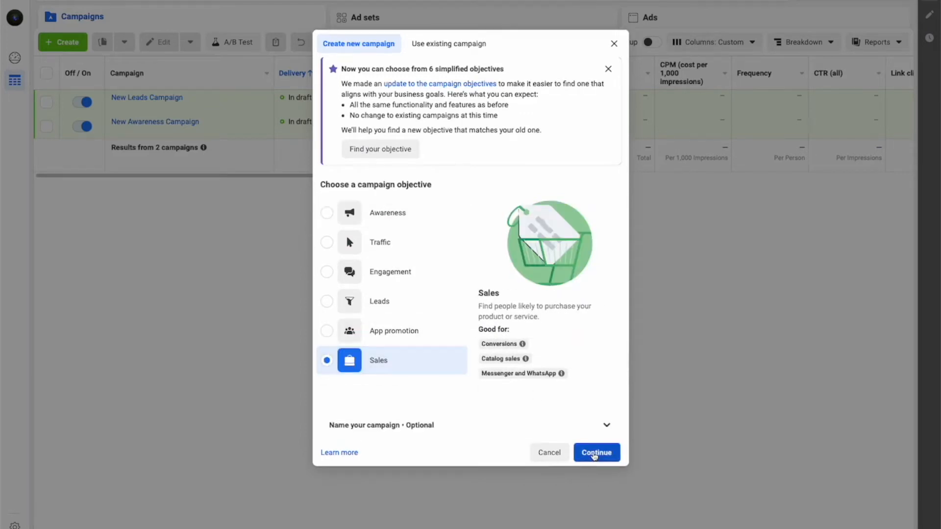
pyautogui.click(595, 453)
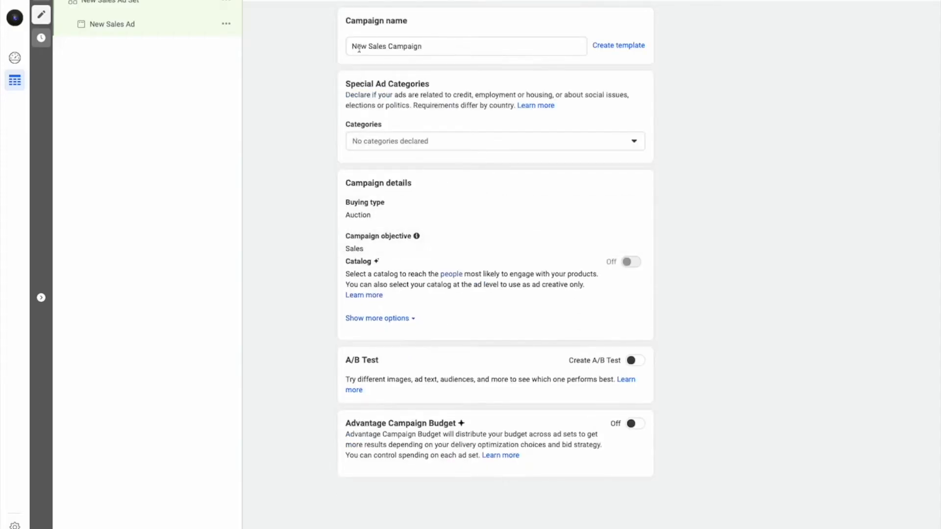
# Rename the campaign as "L1| Audience Testing| Lead magnet"
pyautogui.click(435, 46)
pyautogui.moveTo(435, 46); pyautogui.dragTo(347, 39)
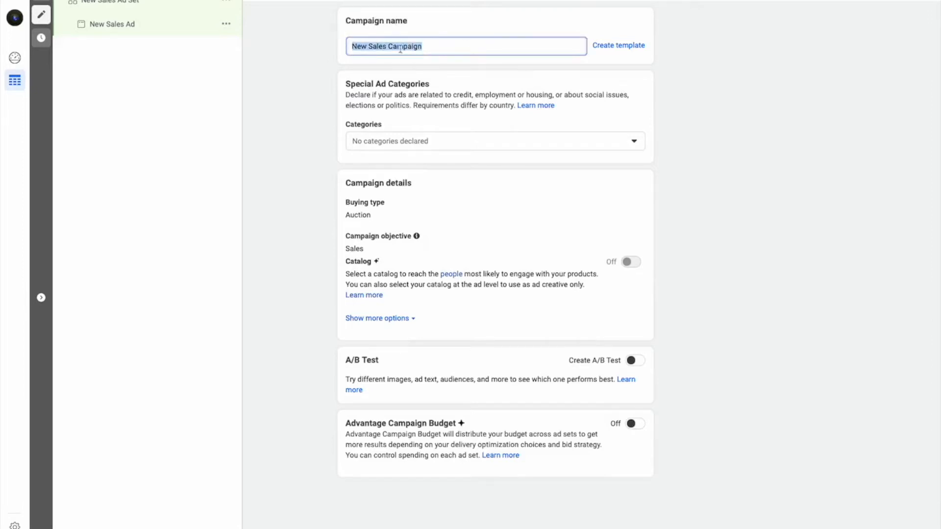
pyautogui.press('BackSpace')
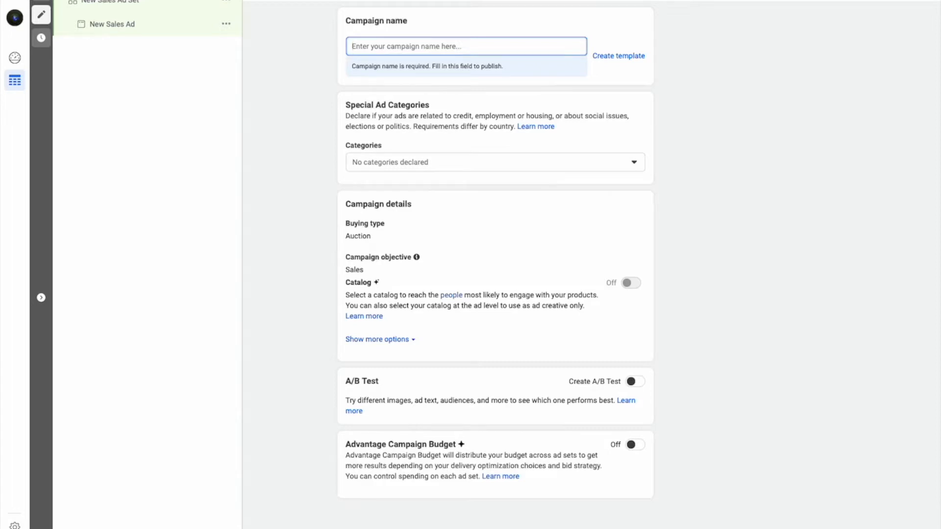
pyautogui.write('L1|')
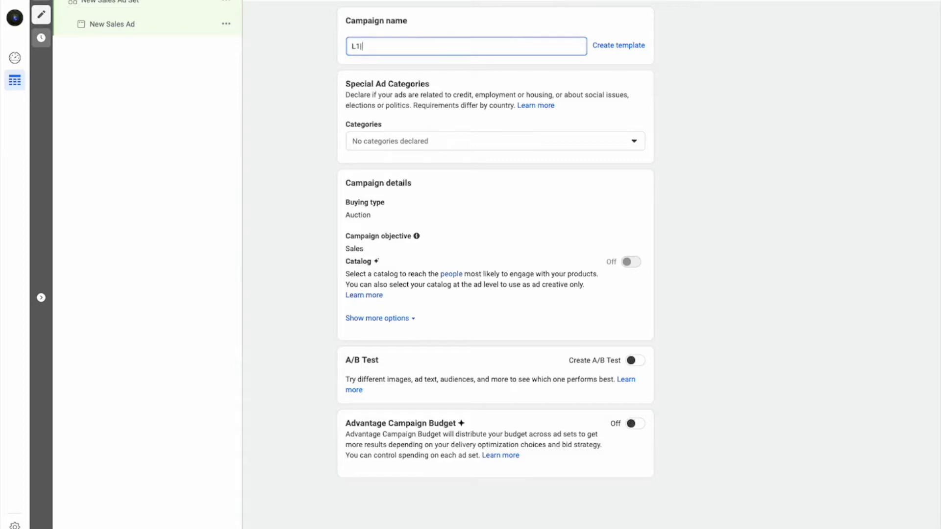
pyautogui.write('Audience ')
pyautogui.write('Testin')
pyautogui.write('|')
pyautogui.write('Lra')
pyautogui.press('BackSpace')
pyautogui.press('BackSpace')
pyautogui.write('ead magnet')
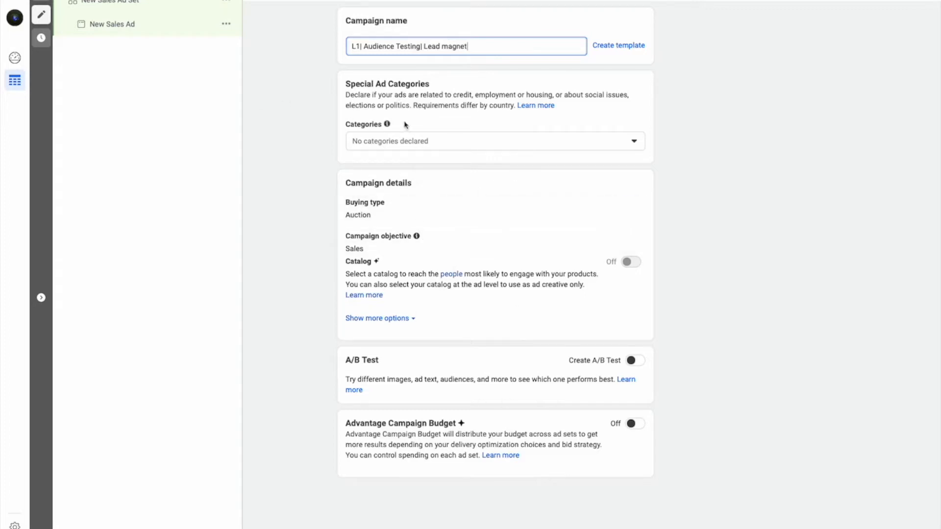
# Open the campaign objective for editing and review the available objectives in the campaign details
pyautogui.click(629, 237)
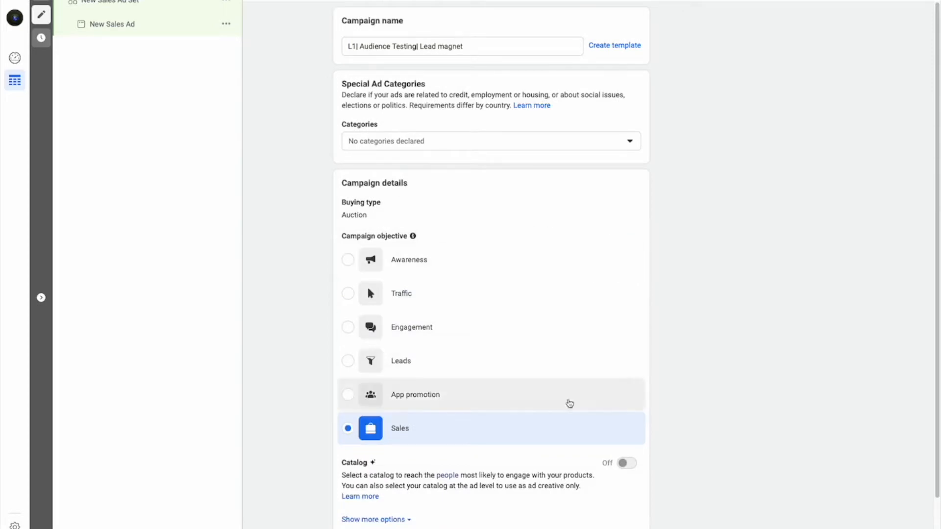
pyautogui.scroll(-1, 461, 417)
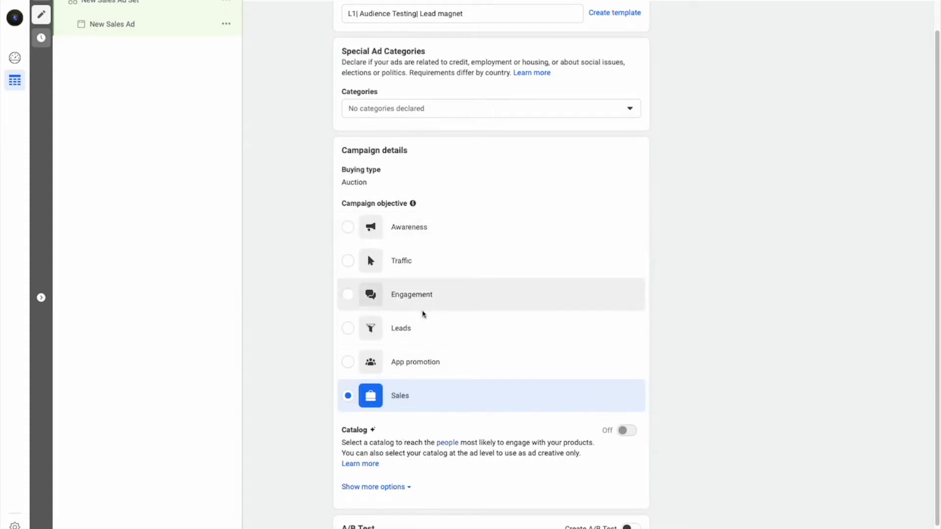
pyautogui.scroll(1, 388, 328)
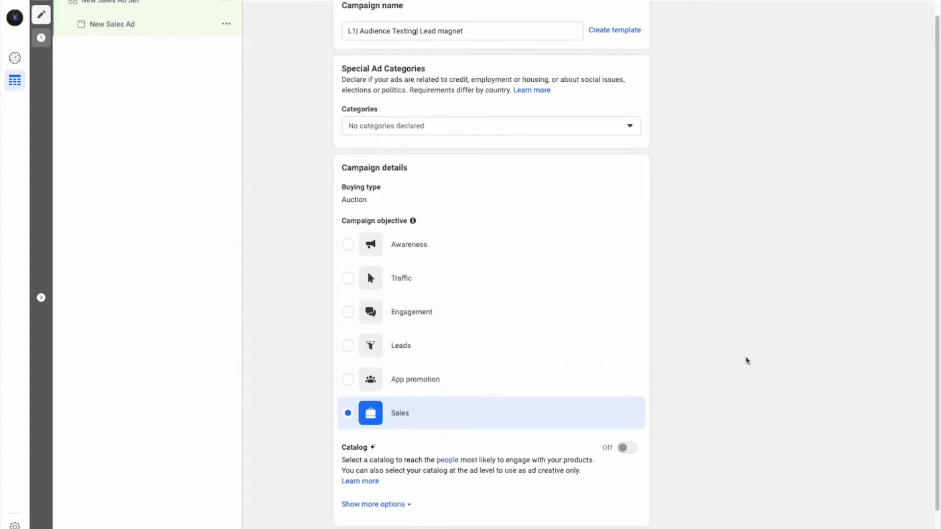
pyautogui.scroll(-2, 586, 260)
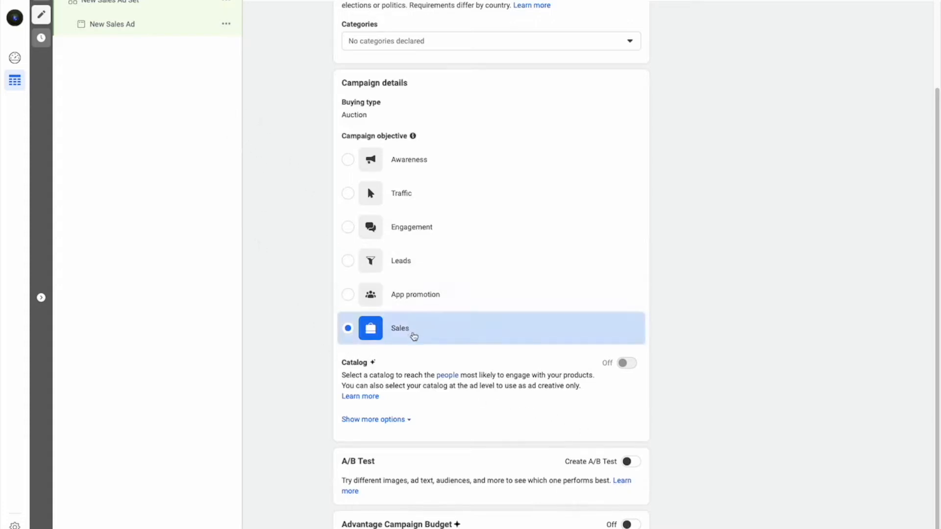
pyautogui.scroll(2, 423, 269)
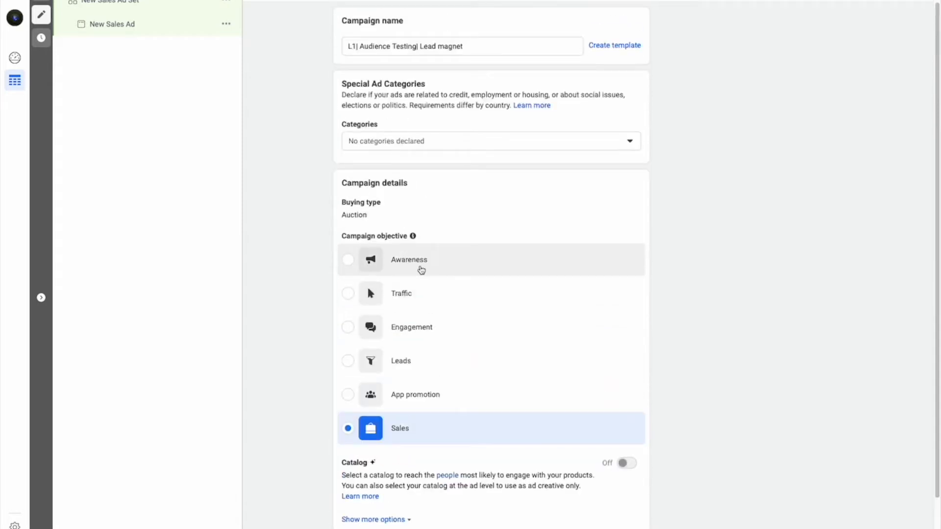
# Open the campaign's ad set and add the Weight training interest to its audience's detailed targeting
pyautogui.click(113, 5)
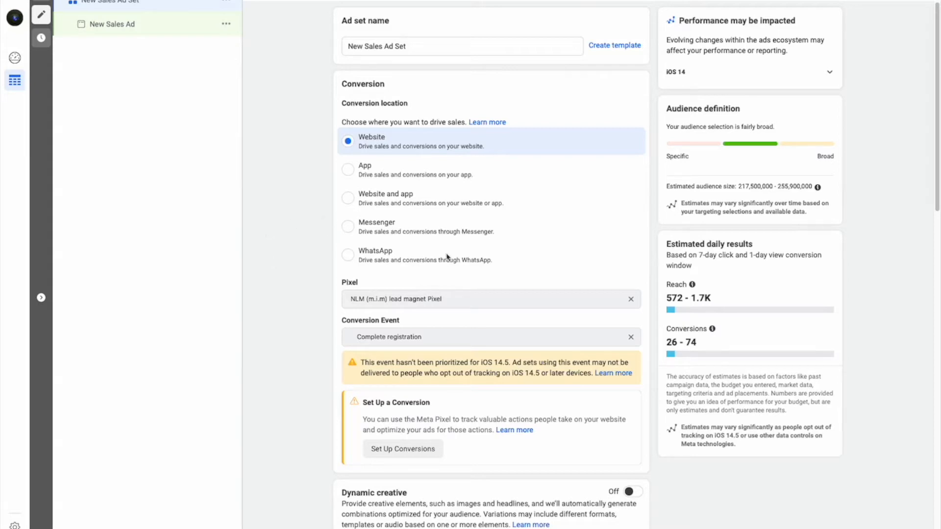
pyautogui.scroll(-1, 447, 257)
pyautogui.scroll(-3, 447, 257)
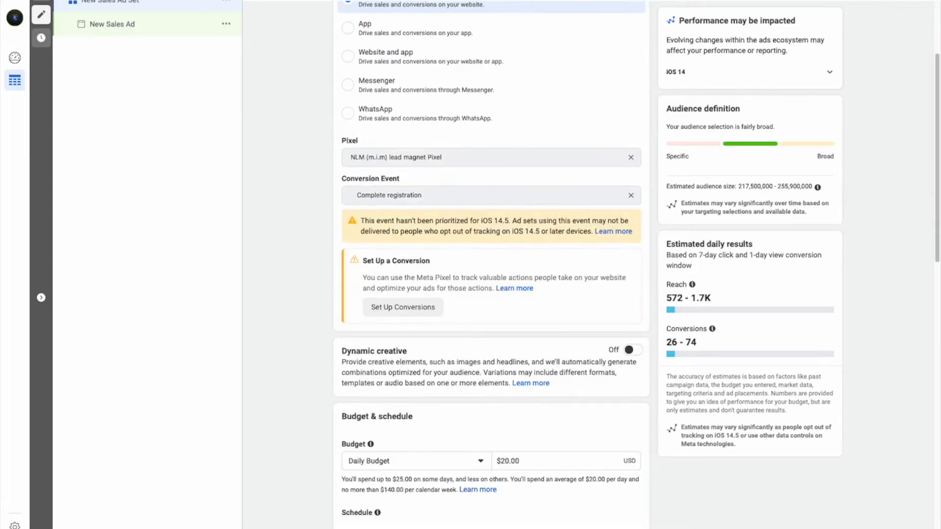
pyautogui.scroll(-1, 550, 433)
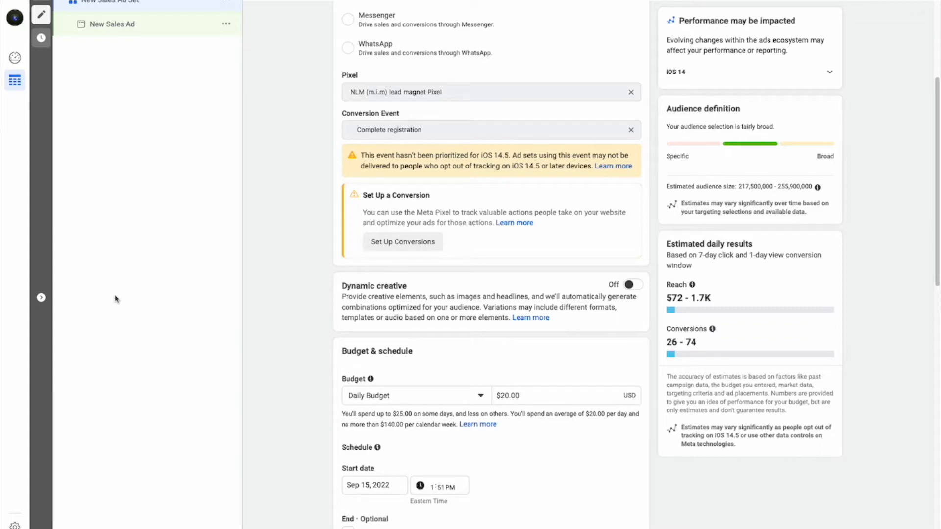
pyautogui.scroll(-6, 219, 276)
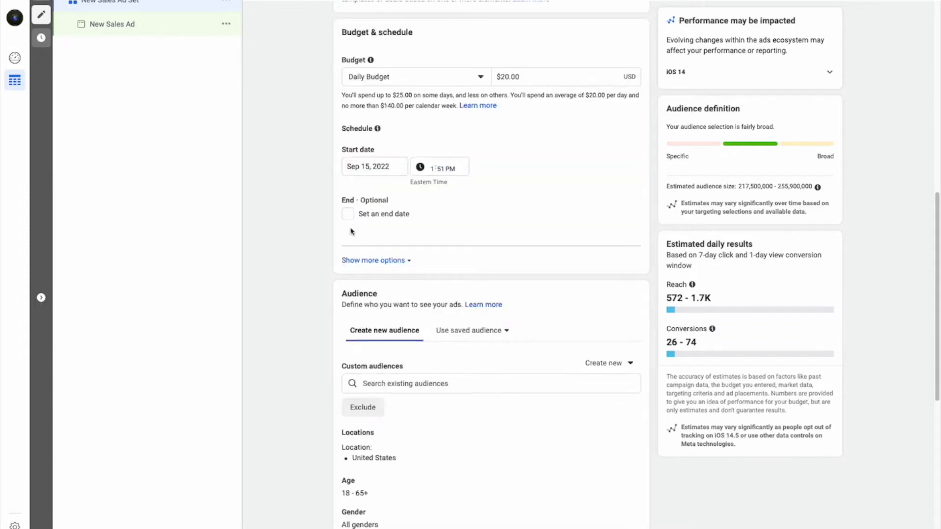
pyautogui.scroll(-1, 517, 201)
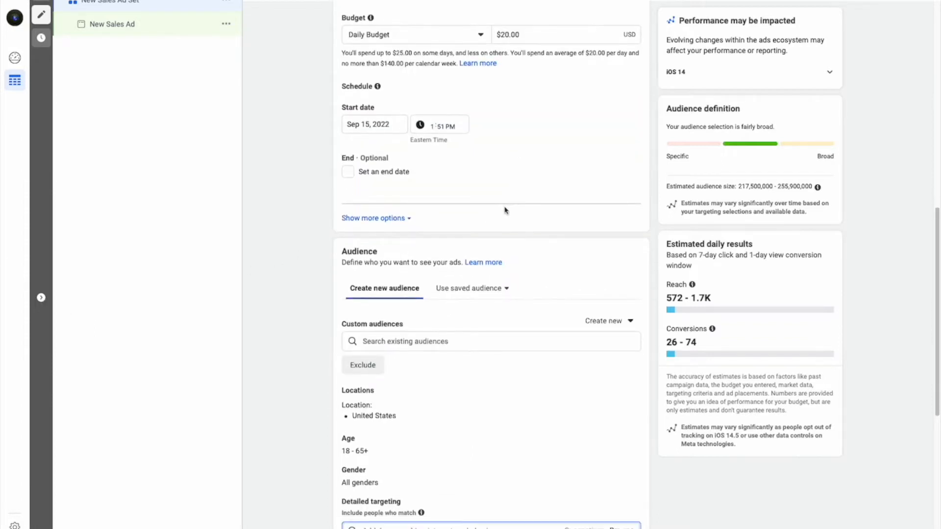
pyautogui.scroll(-2, 495, 216)
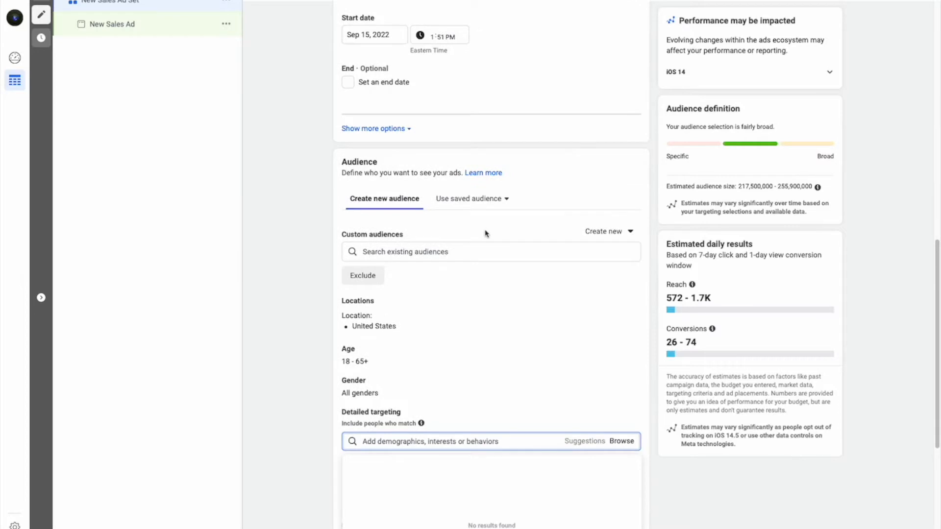
pyautogui.scroll(-1, 466, 357)
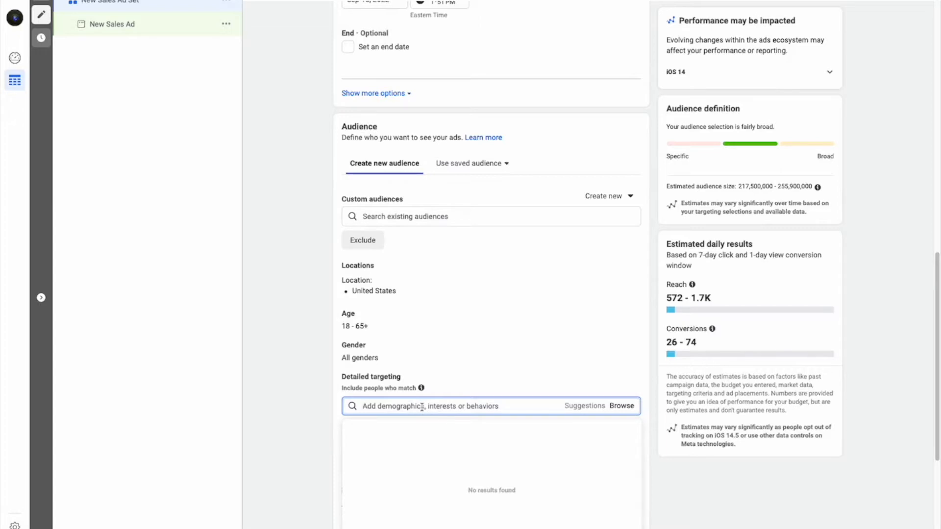
pyautogui.write('weigh')
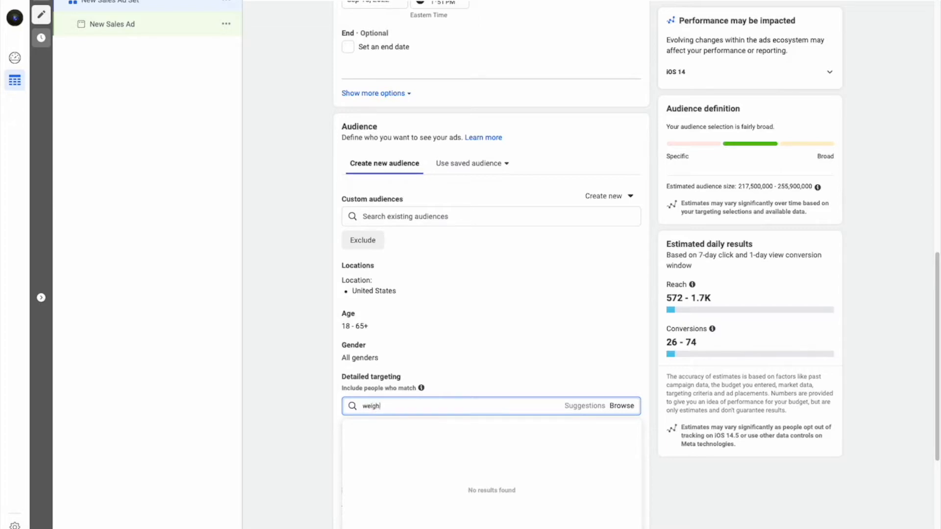
pyautogui.write('t')
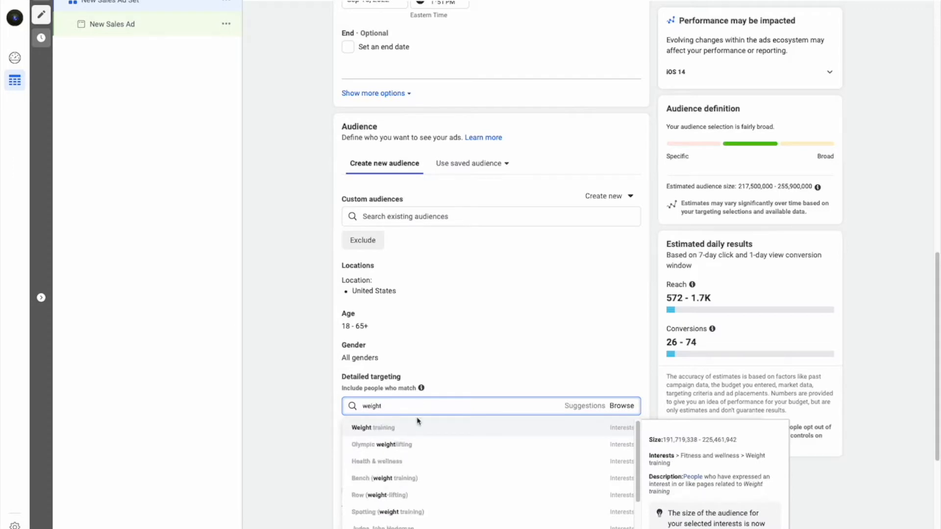
pyautogui.click(422, 431)
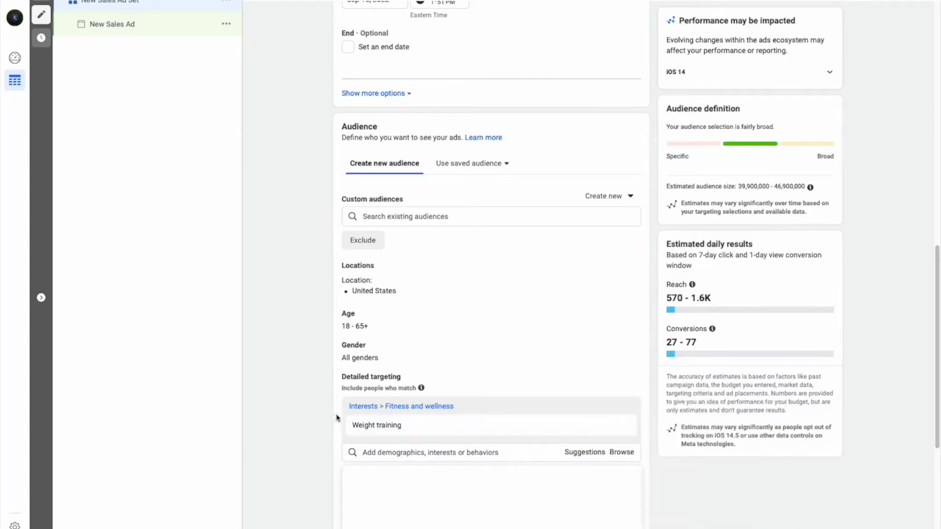
pyautogui.scroll(-2, 466, 415)
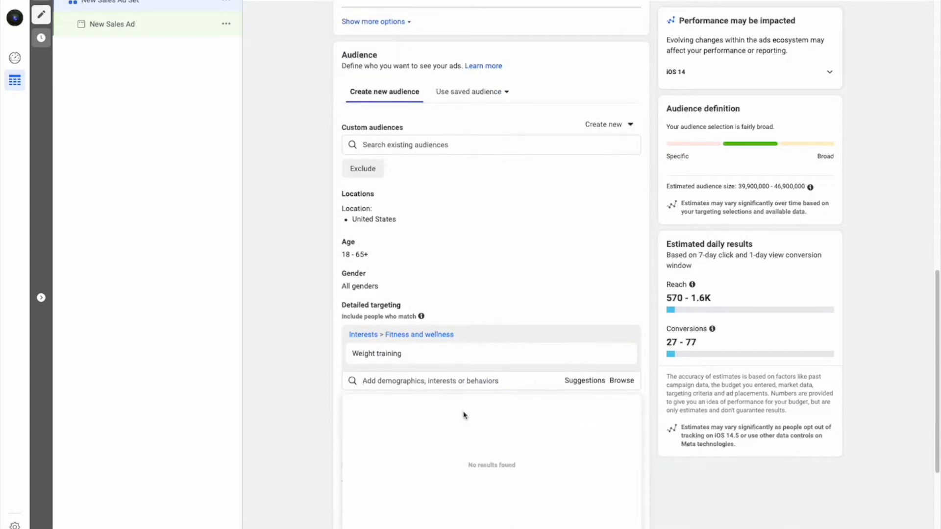
pyautogui.scroll(-2, 465, 416)
pyautogui.click(287, 287)
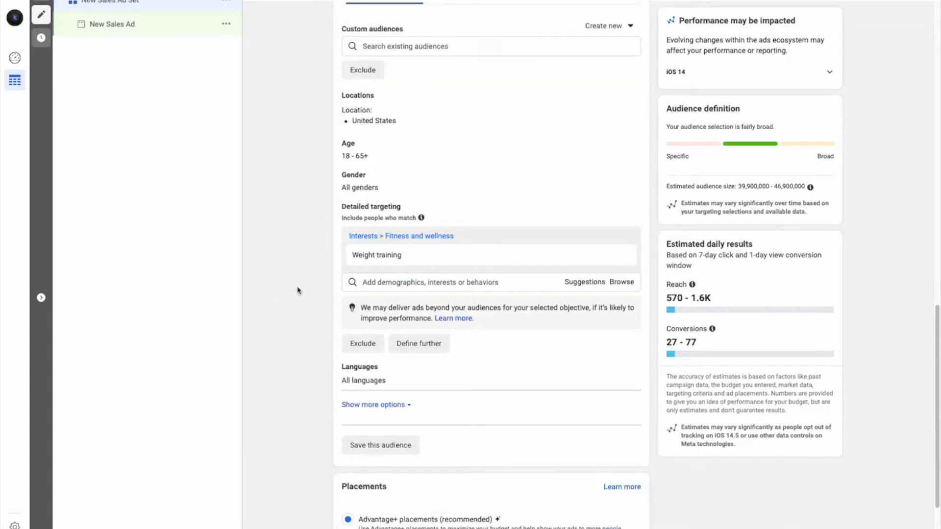
# Rename the ad set as "Weight Training" to match its targeted interest
pyautogui.scroll(2, 484, 337)
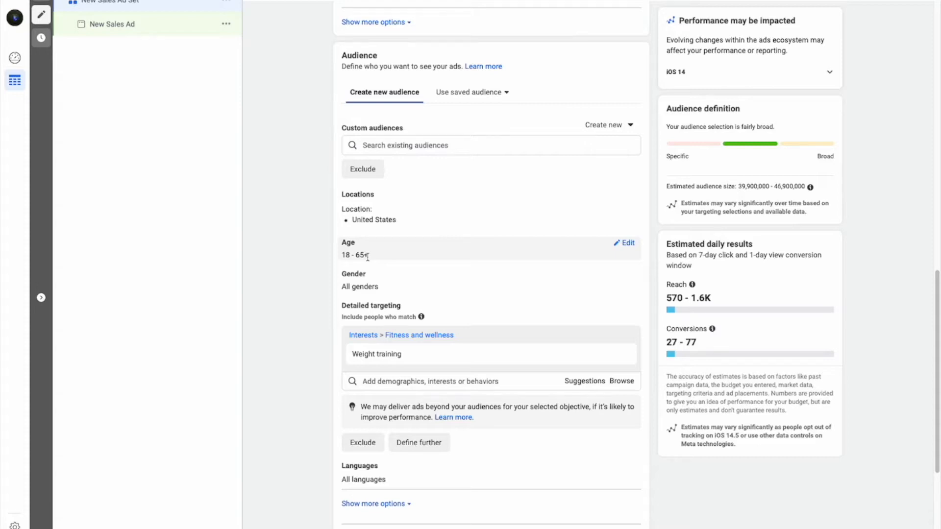
pyautogui.scroll(-3, 368, 256)
pyautogui.scroll(-2, 449, 234)
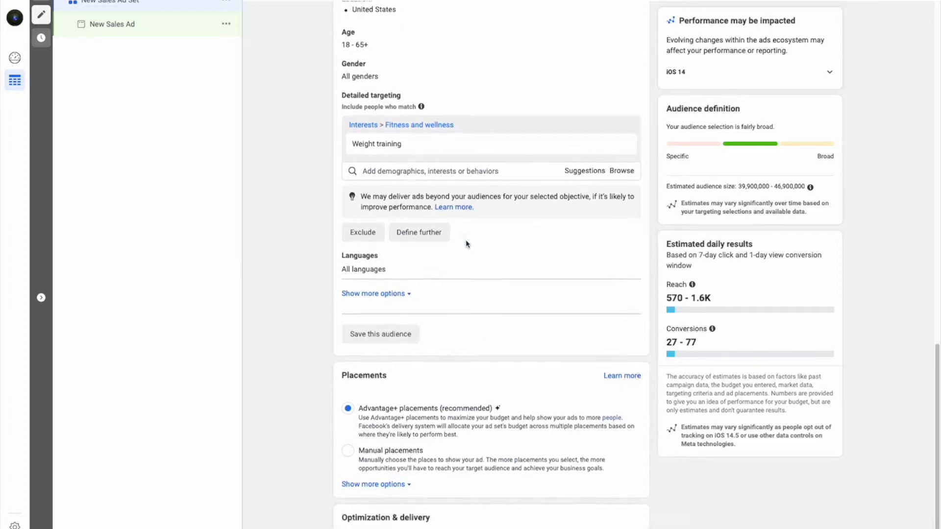
pyautogui.scroll(4, 454, 285)
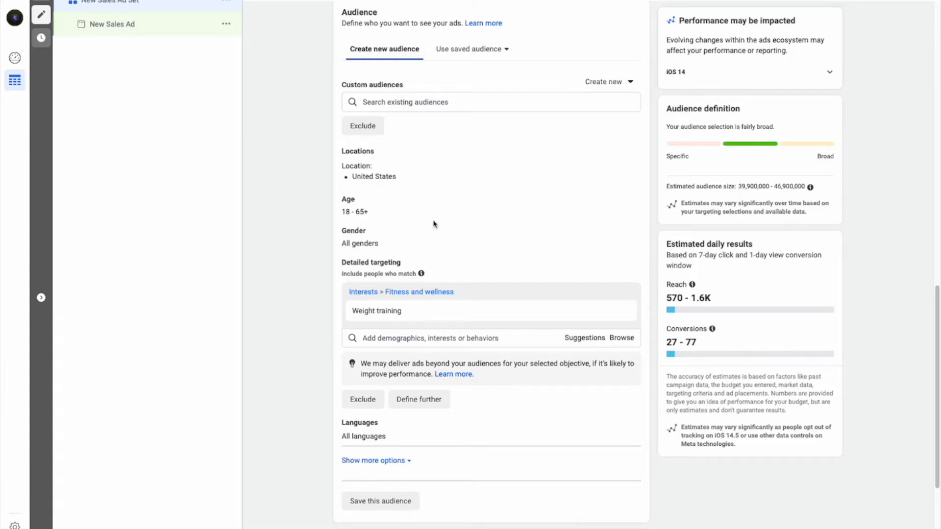
pyautogui.scroll(-1, 467, 282)
pyautogui.scroll(15, 467, 281)
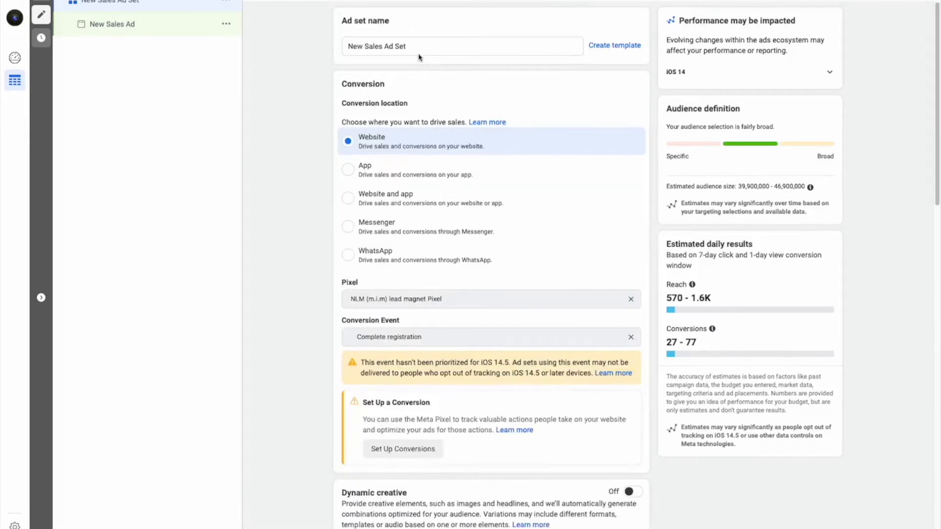
pyautogui.click(411, 47)
pyautogui.moveTo(412, 47); pyautogui.dragTo(346, 47)
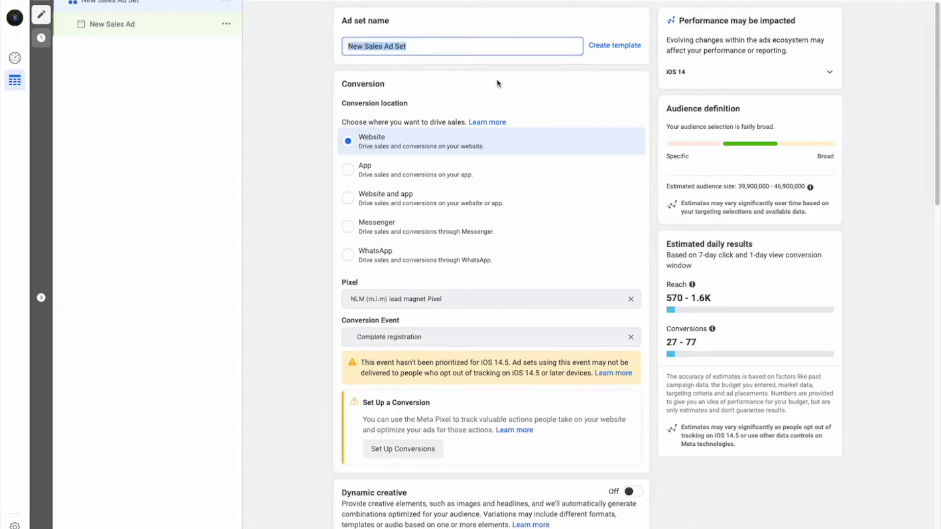
pyautogui.press('BackSpace')
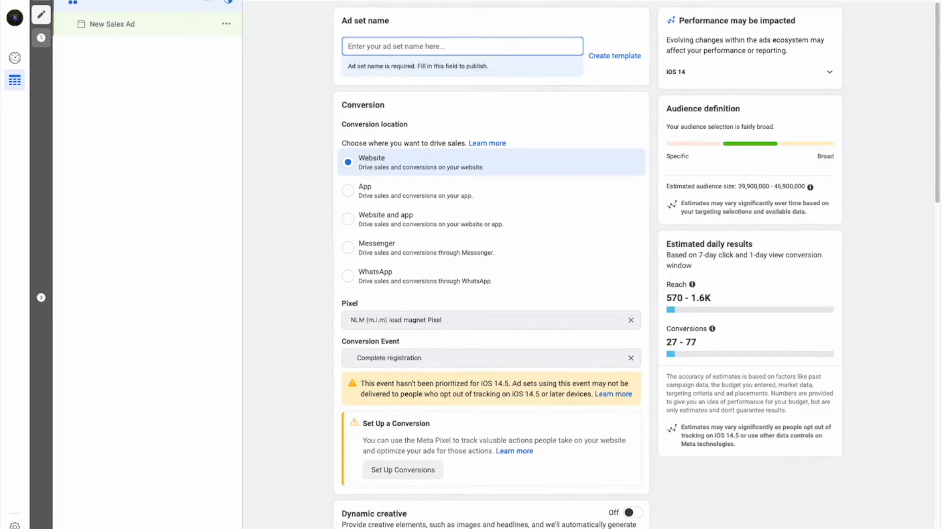
pyautogui.write('Weight')
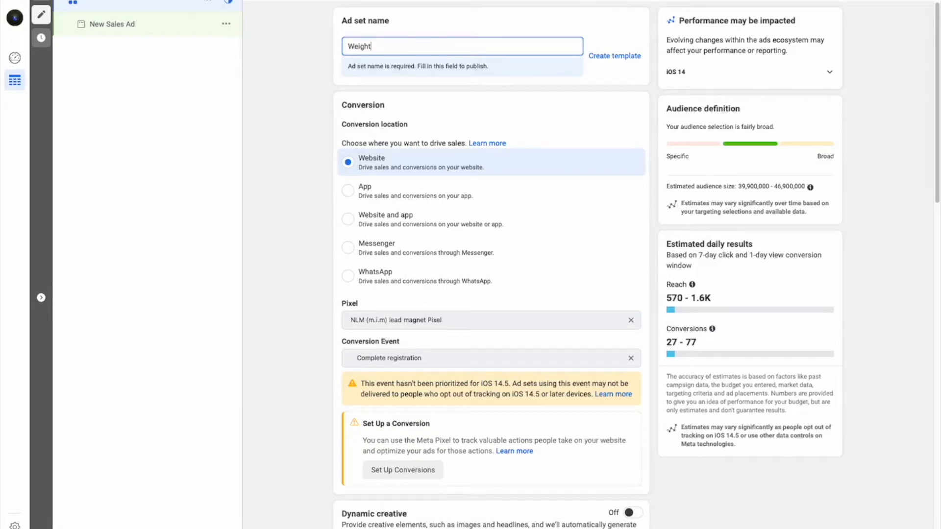
pyautogui.write(' Training')
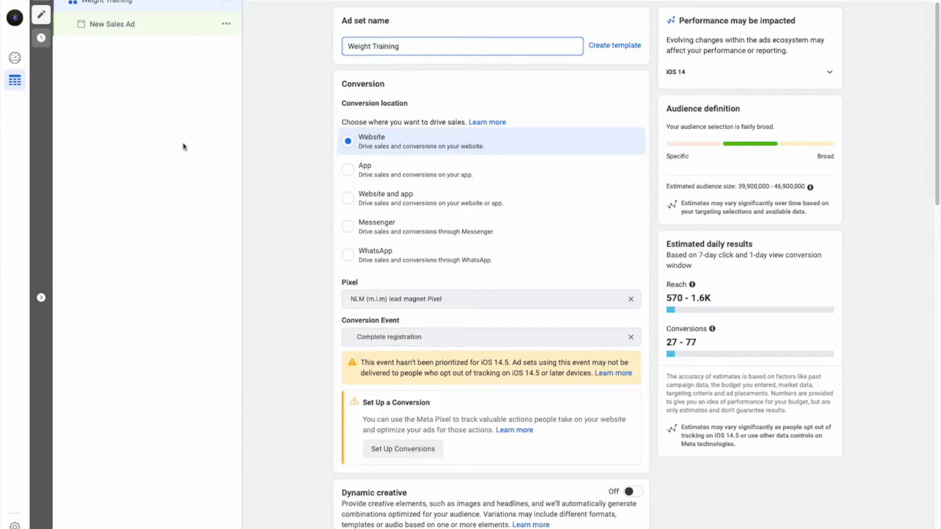
# Open the ad set's new sales ad and review its identity settings and the available ad setup options
pyautogui.click(101, 30)
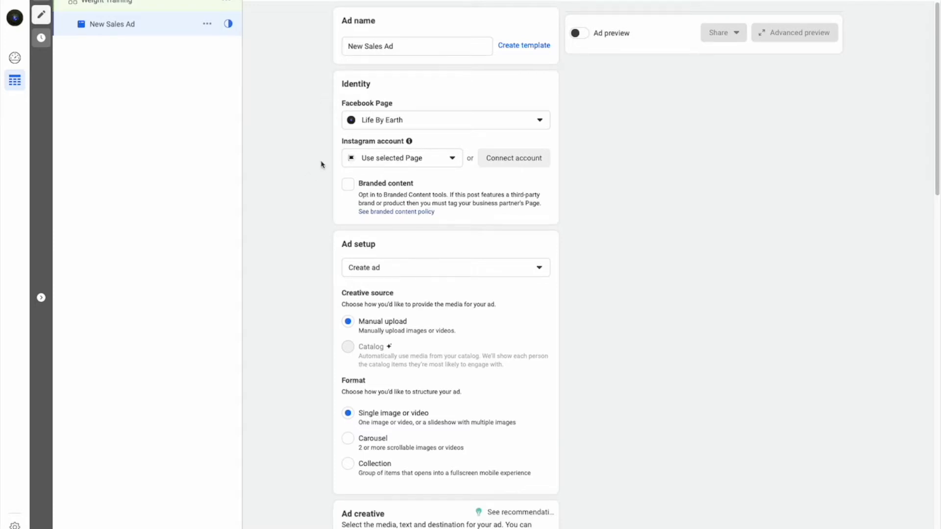
pyautogui.scroll(-1, 389, 88)
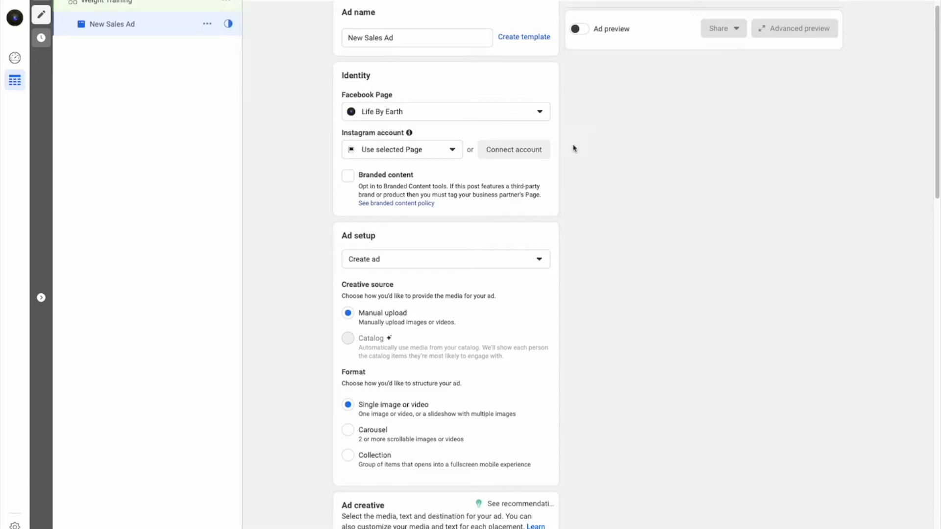
pyautogui.scroll(-2, 557, 187)
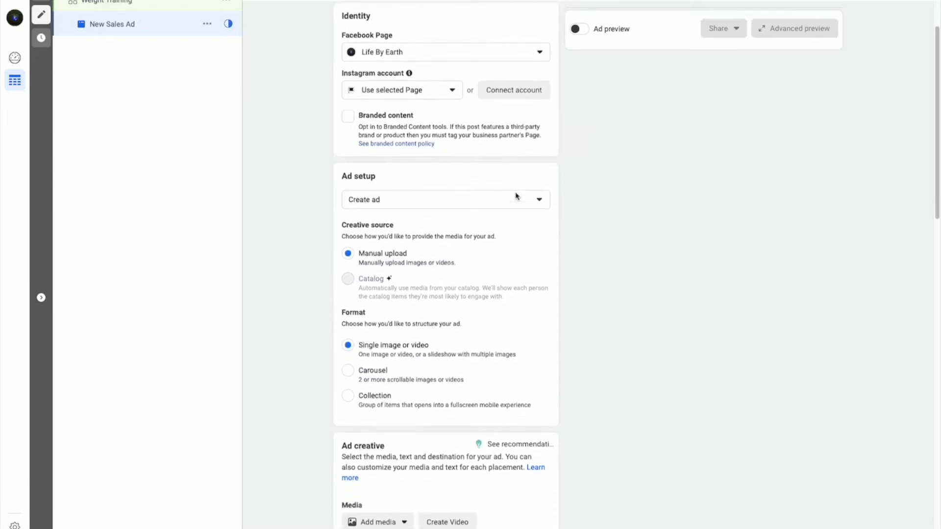
pyautogui.scroll(-1, 508, 175)
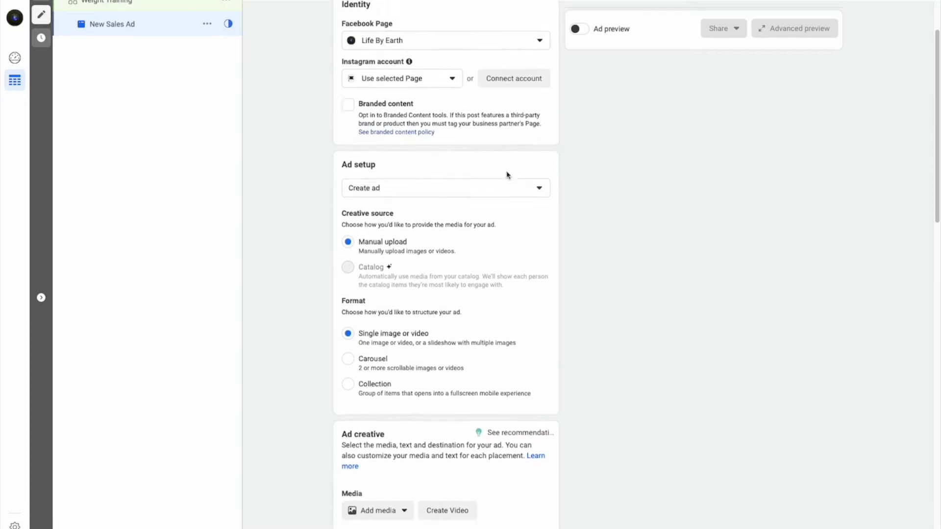
pyautogui.scroll(-1, 508, 175)
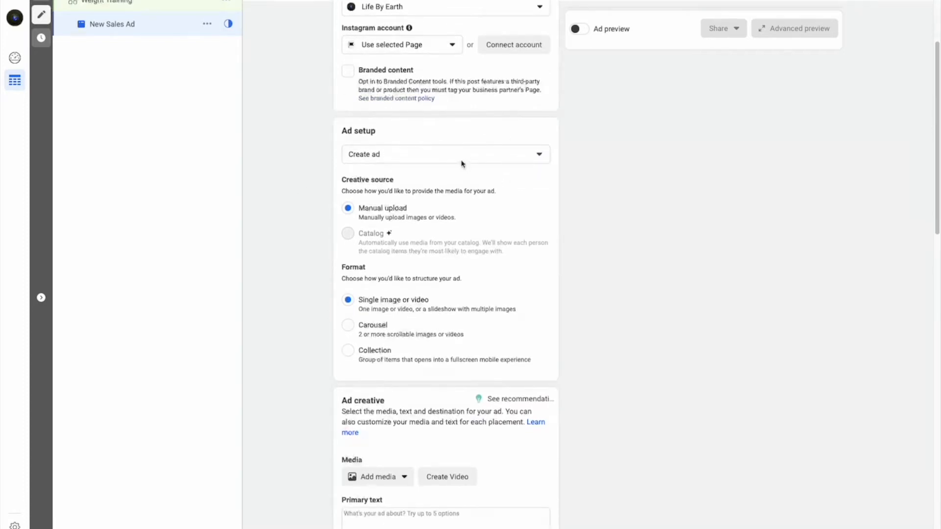
pyautogui.click(446, 157)
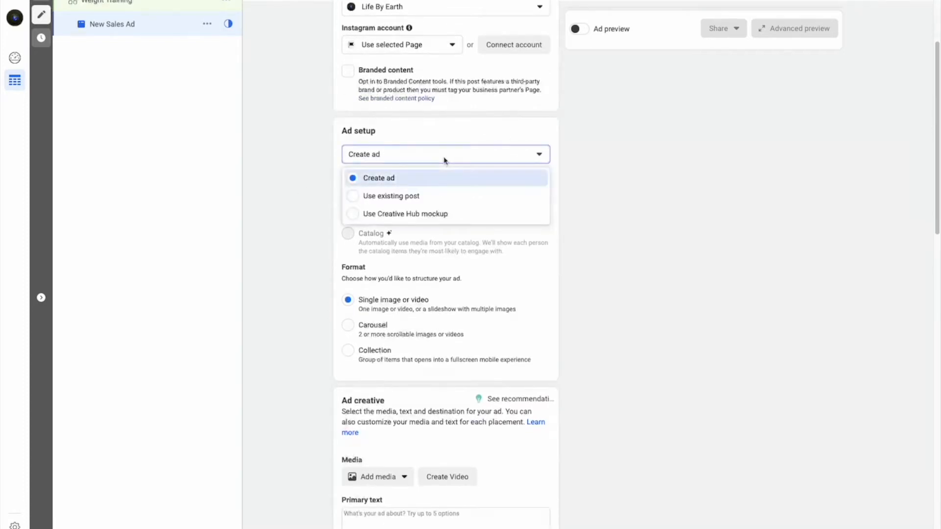
pyautogui.click(419, 136)
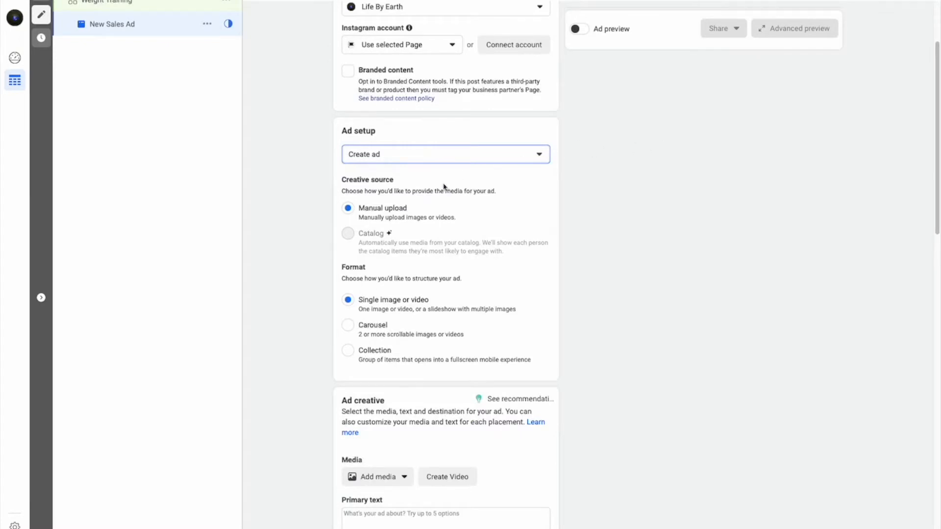
# Examine the ad's creative source, format, media choices and text fields down to its website destination
pyautogui.scroll(-1, 445, 187)
pyautogui.scroll(-3, 445, 185)
pyautogui.moveTo(445, 170)
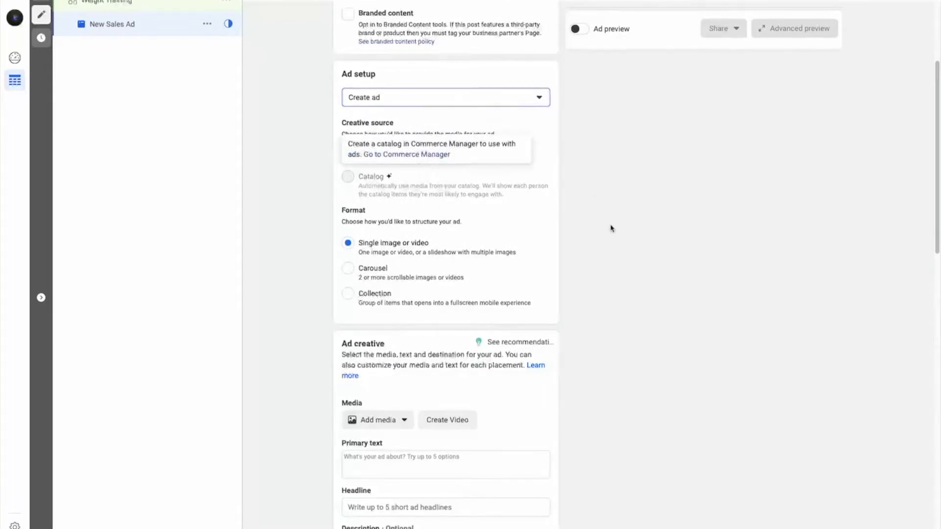
pyautogui.scroll(-3, 522, 220)
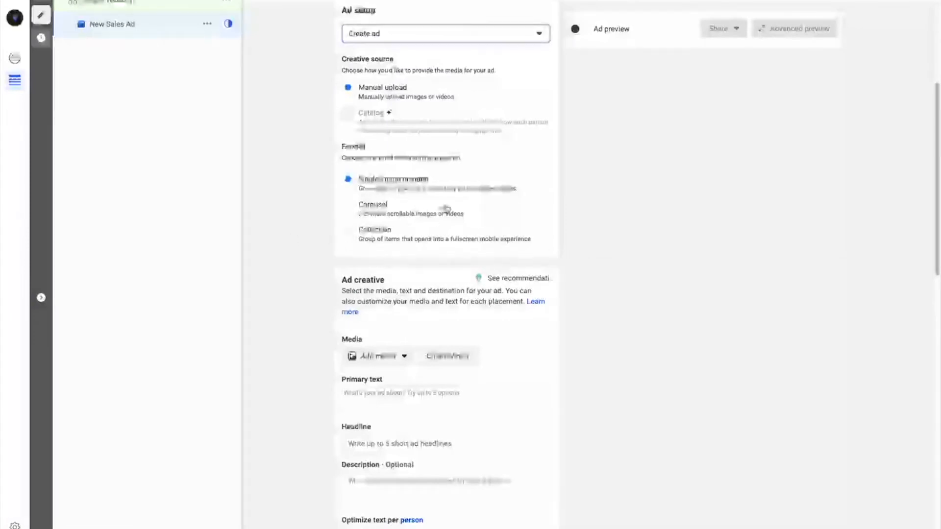
pyautogui.scroll(-1, 446, 210)
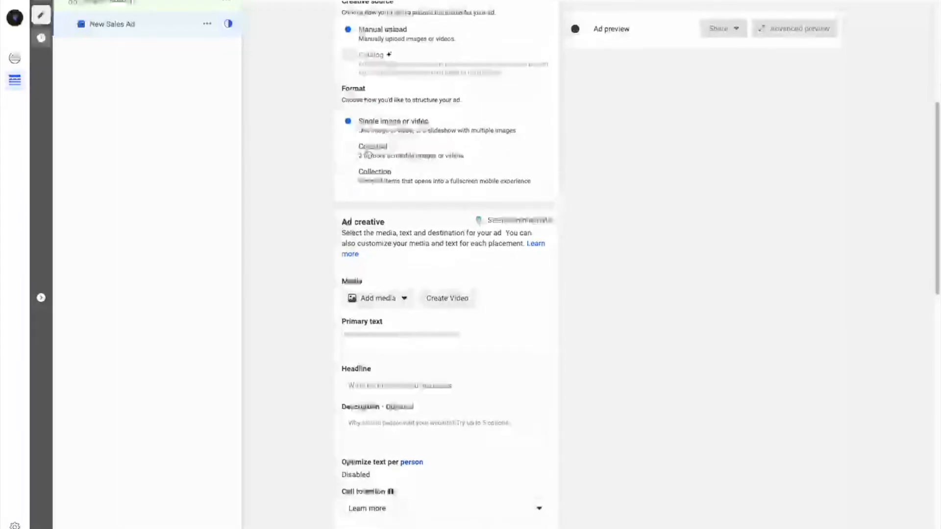
pyautogui.scroll(-1, 441, 132)
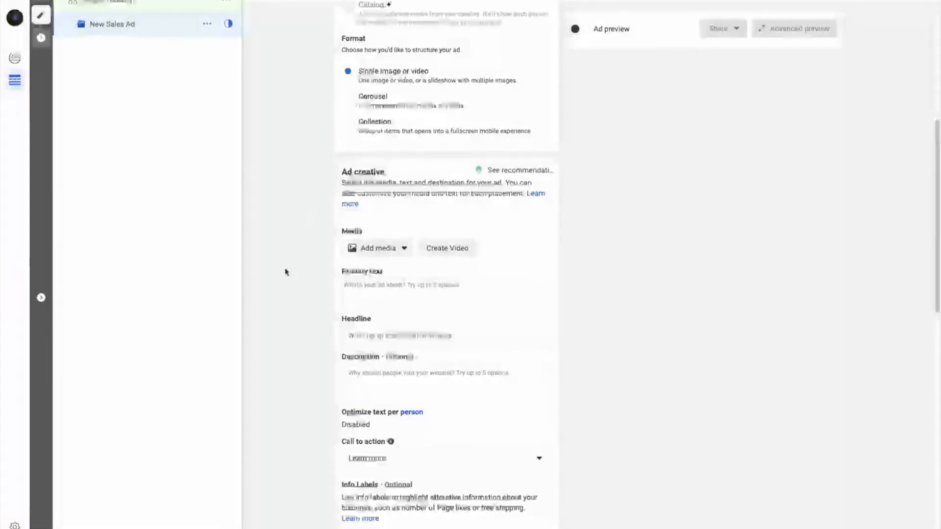
pyautogui.click(371, 248)
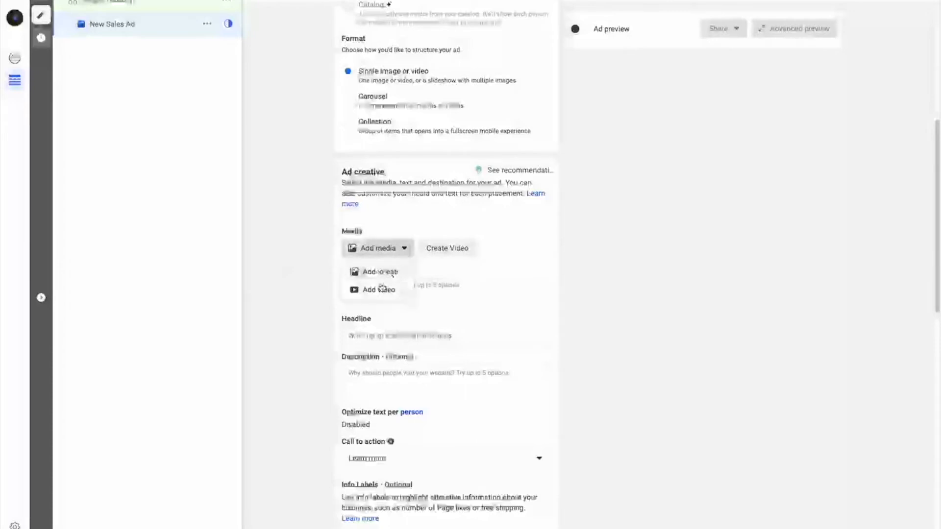
pyautogui.click(480, 241)
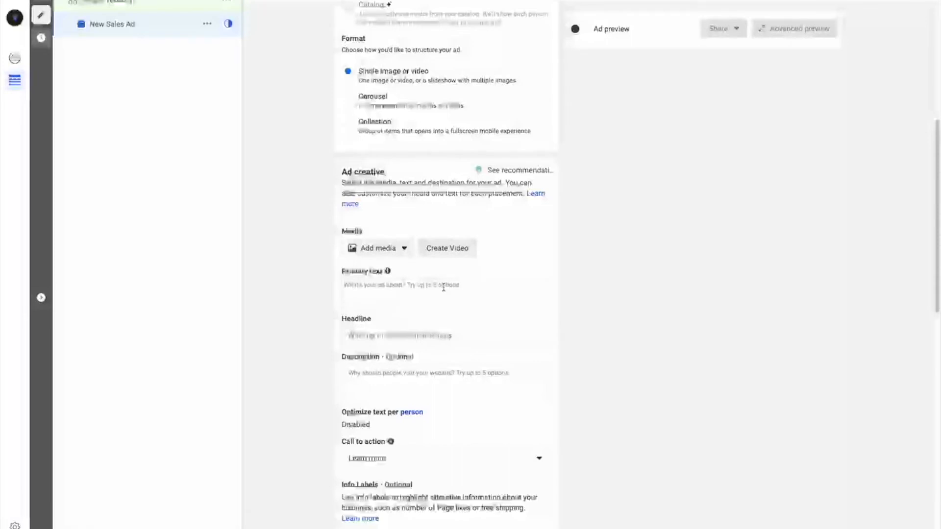
pyautogui.scroll(-1, 436, 286)
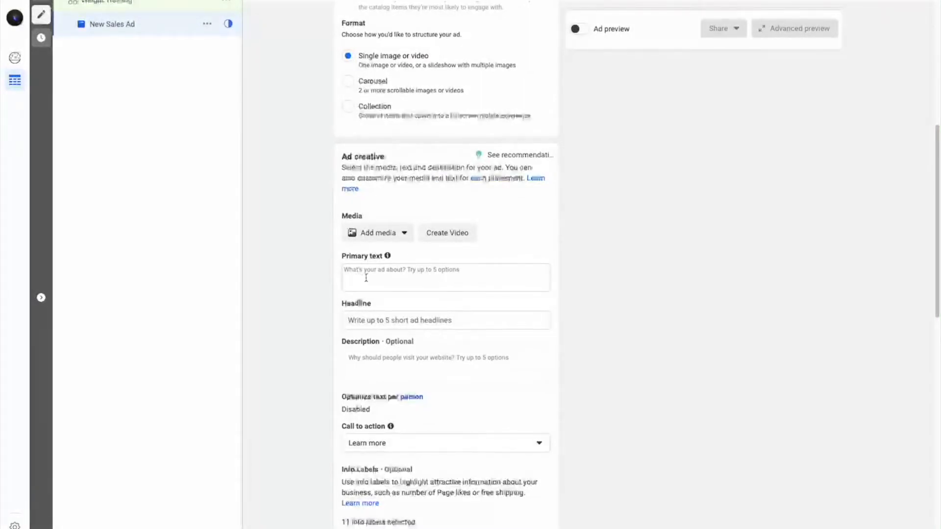
pyautogui.scroll(-1, 372, 277)
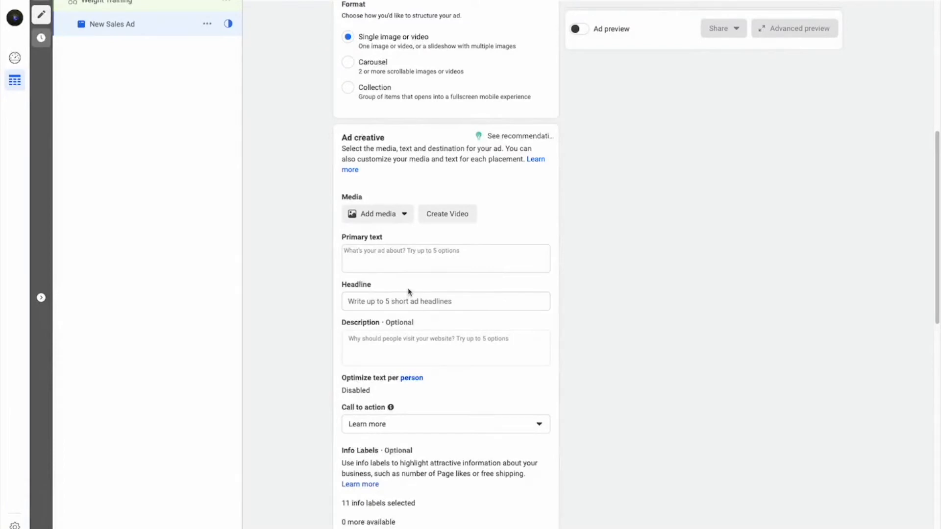
pyautogui.scroll(-3, 408, 293)
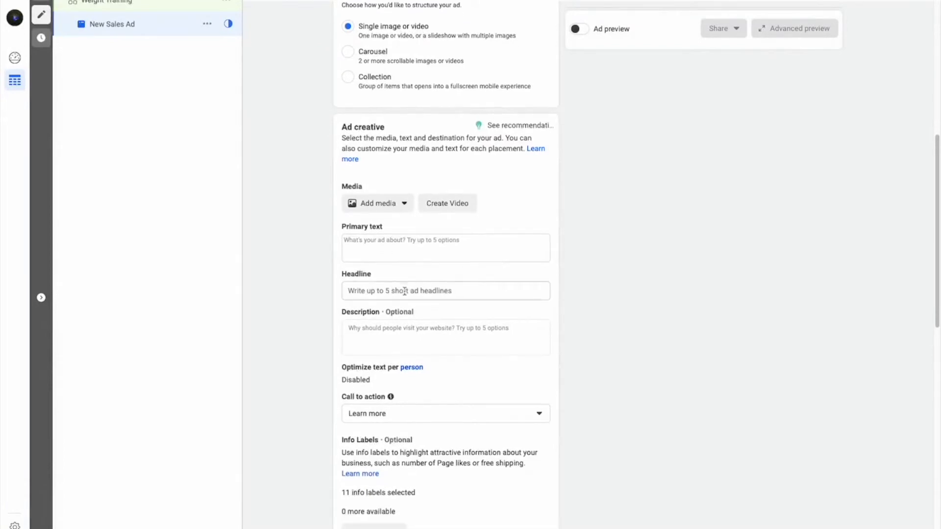
pyautogui.scroll(-3, 405, 298)
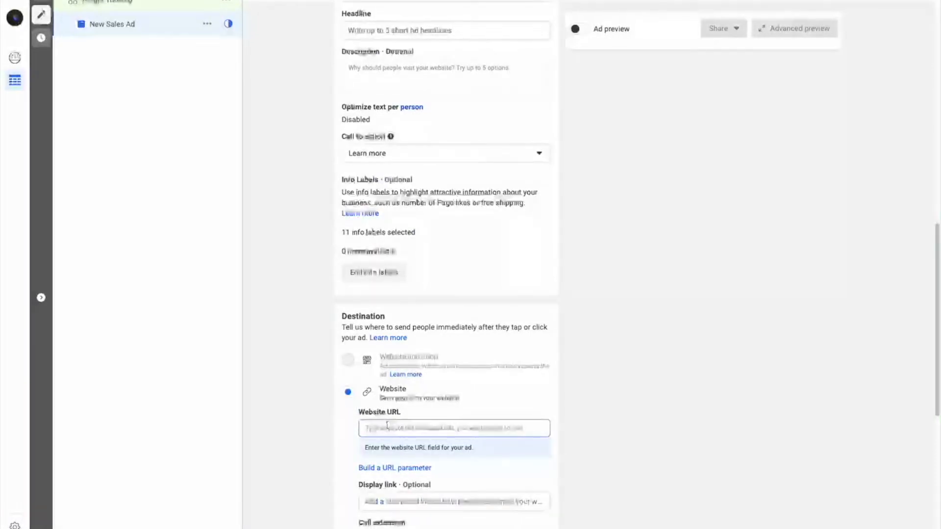
# Review the ad's available call-to-action choices and its destination, languages and tracking settings
pyautogui.scroll(1, 516, 429)
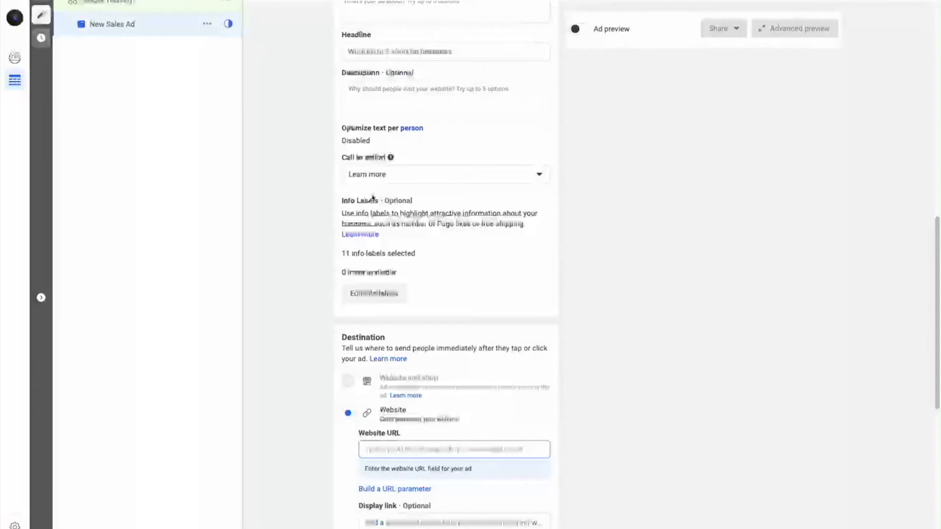
pyautogui.click(384, 175)
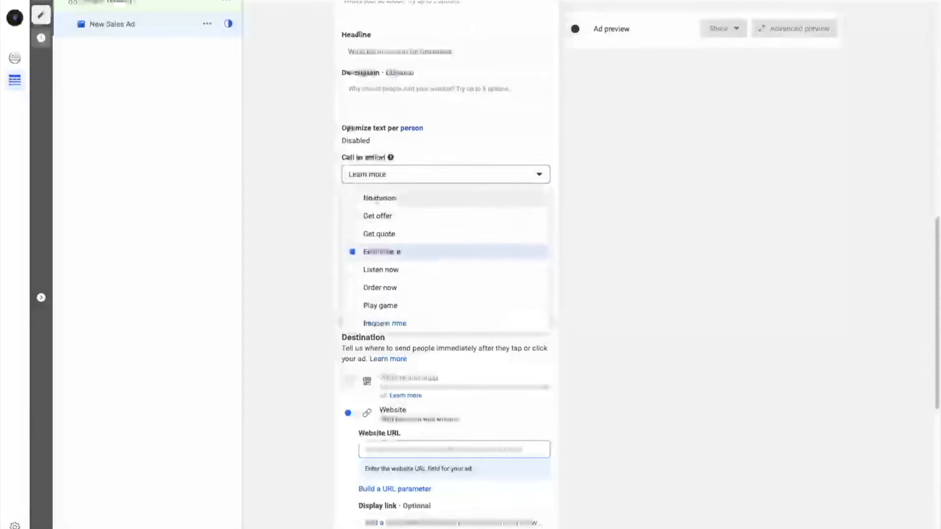
pyautogui.scroll(-1, 409, 315)
pyautogui.scroll(-5, 409, 315)
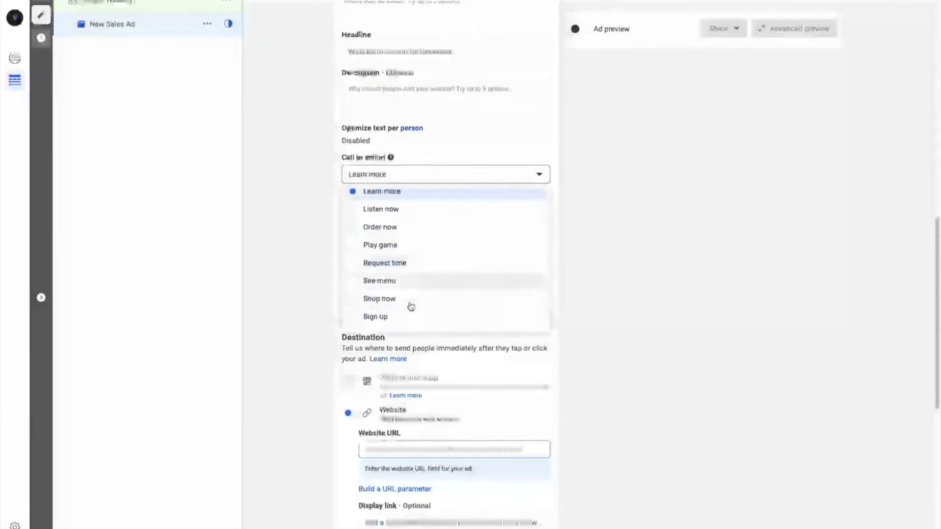
pyautogui.scroll(-3, 428, 267)
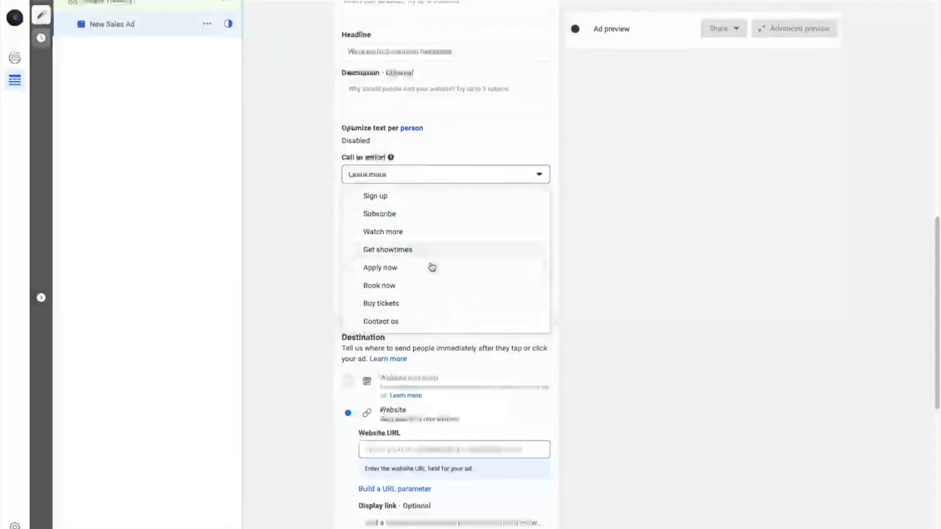
pyautogui.scroll(3, 427, 275)
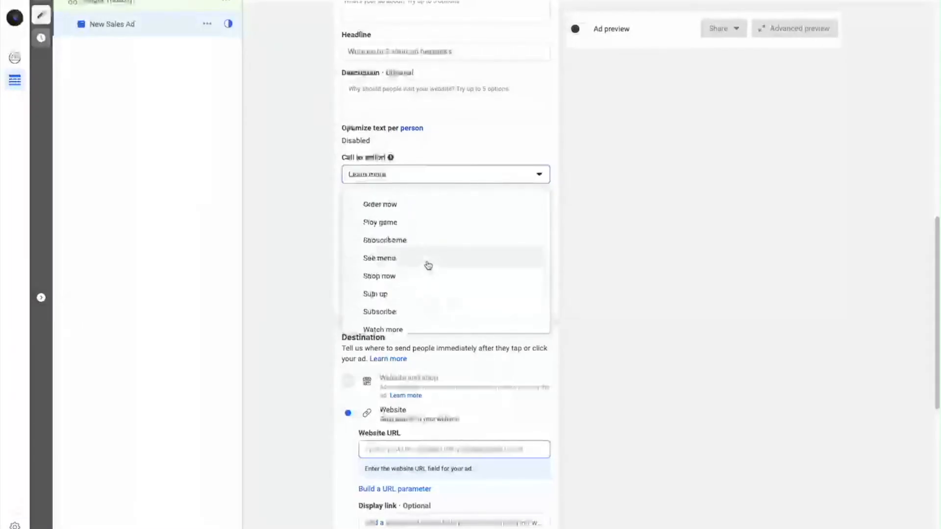
pyautogui.click(313, 276)
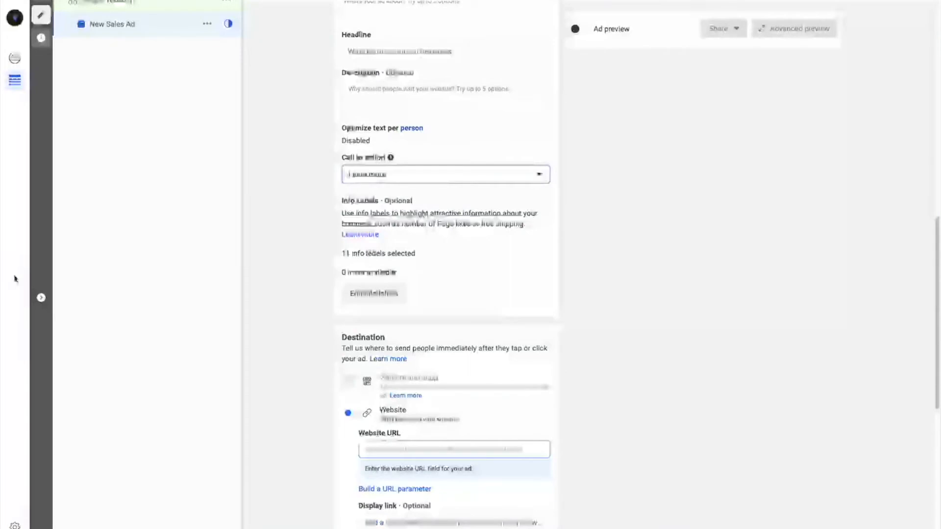
pyautogui.scroll(-10, 422, 243)
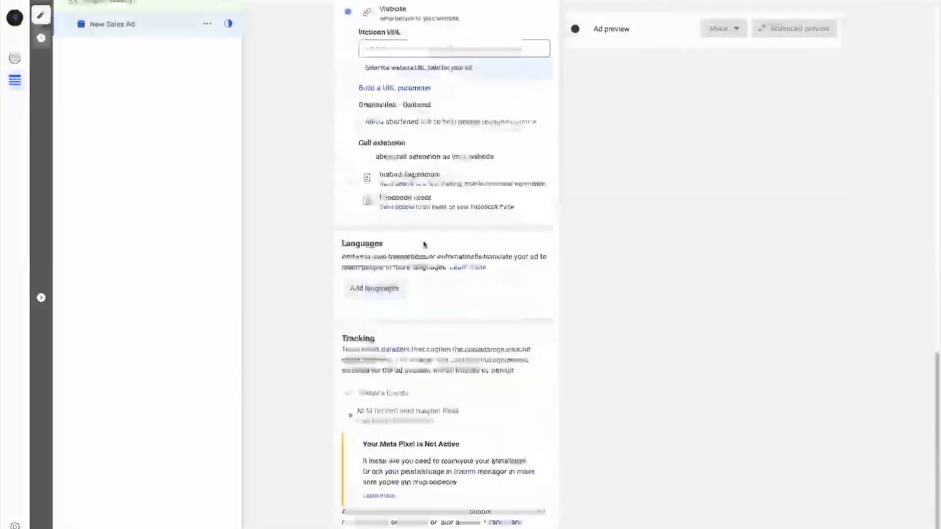
pyautogui.scroll(12, 431, 263)
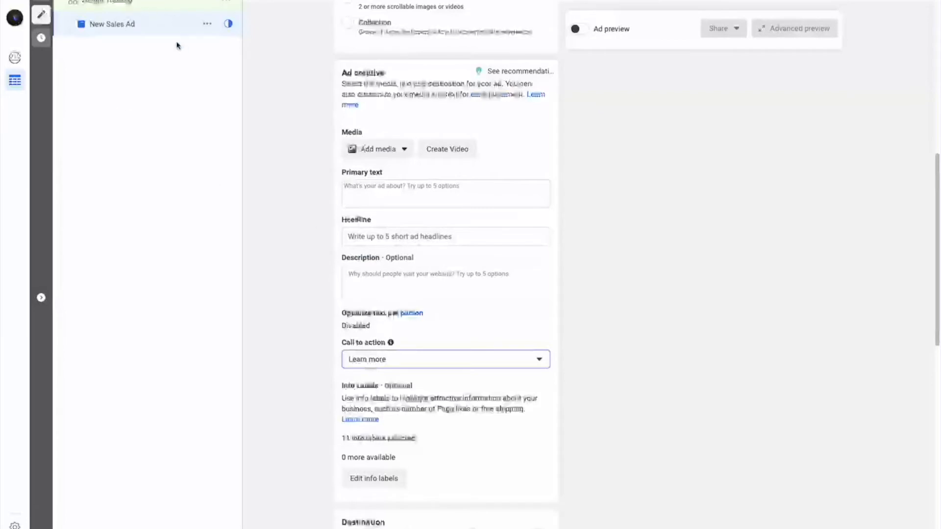
pyautogui.scroll(8, 356, 124)
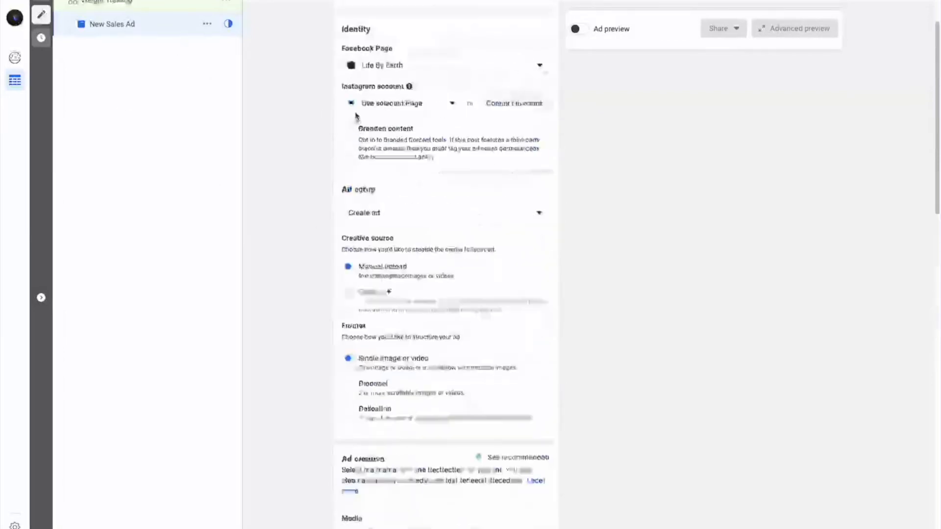
# Quickly duplicate the Weight Training ad set within the same campaign
pyautogui.click(95, 3)
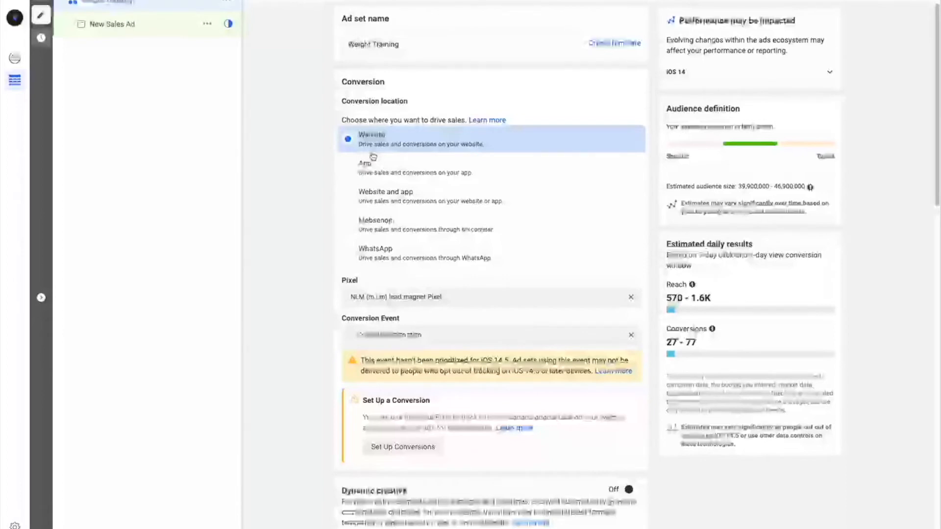
pyautogui.click(229, 3)
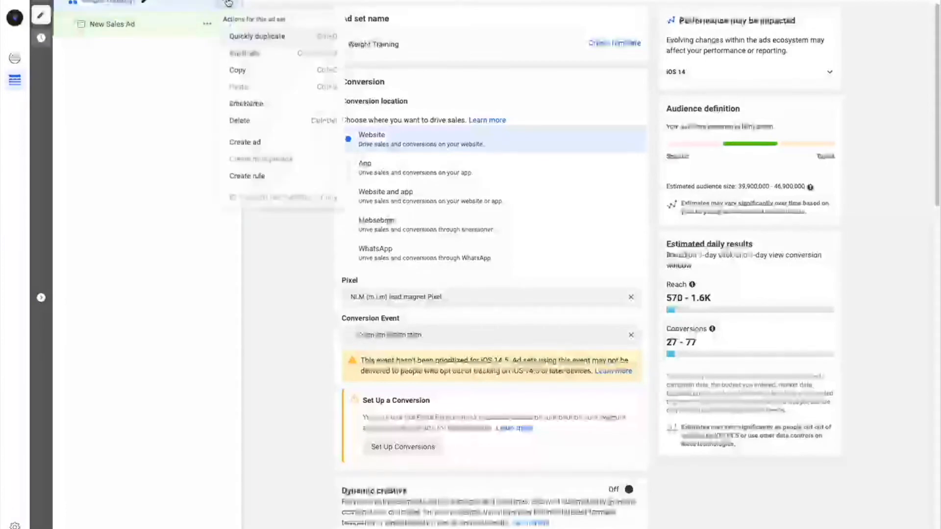
pyautogui.click(269, 39)
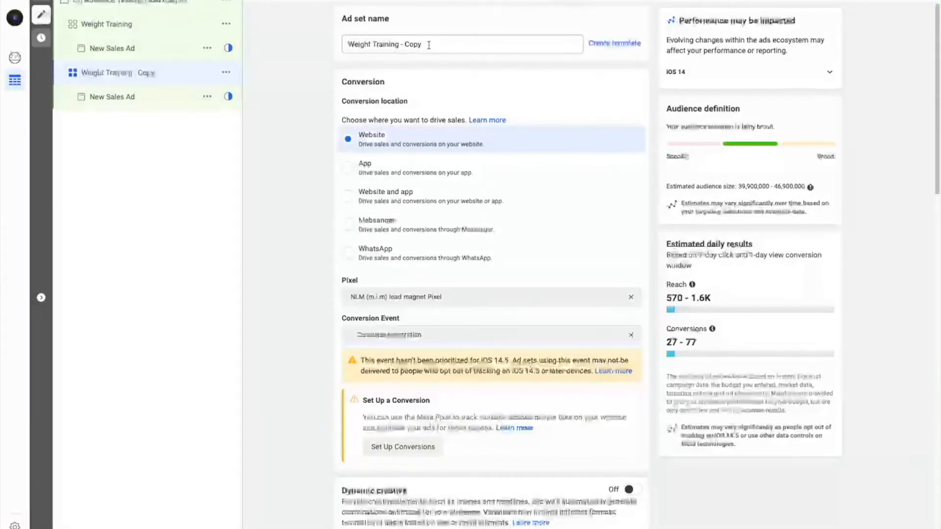
# Replace the Weight training interest with Healthy diet in the duplicated ad set's detailed targeting
pyautogui.scroll(-4, 446, 202)
pyautogui.scroll(-10, 448, 205)
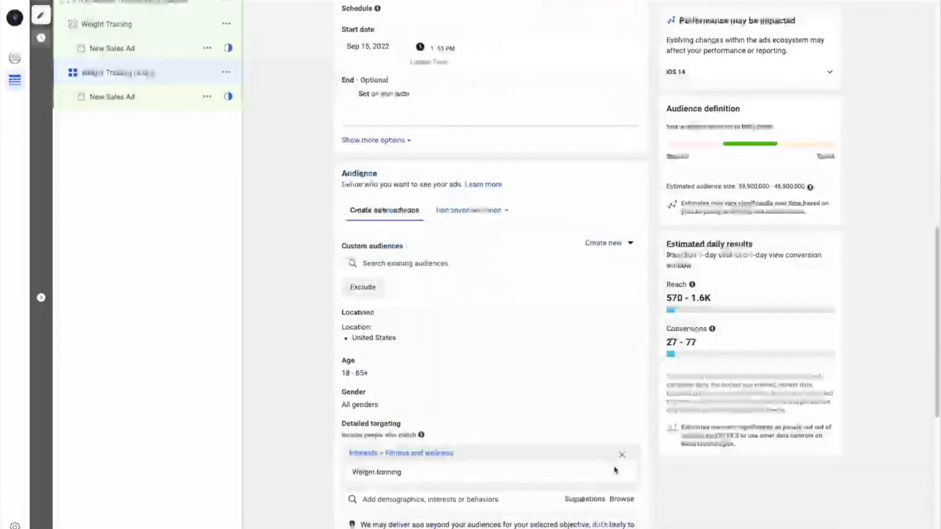
pyautogui.moveTo(626, 479)
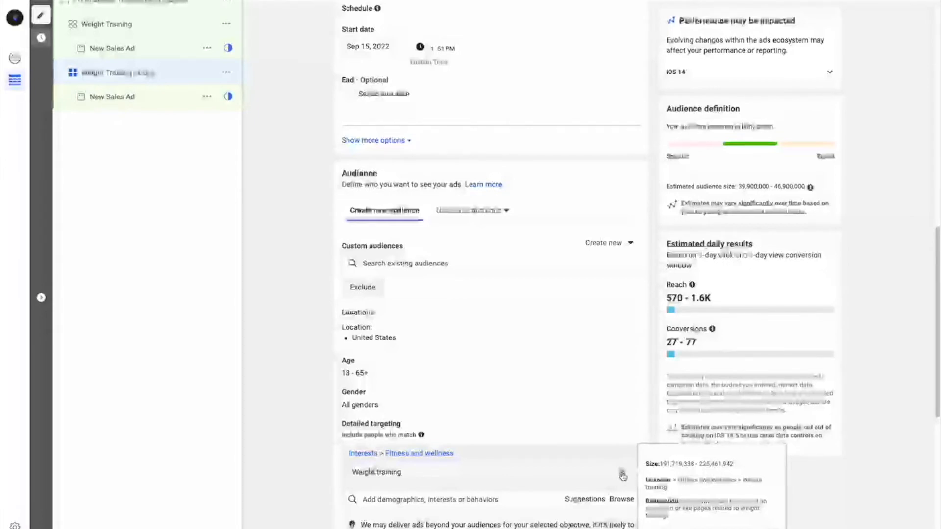
pyautogui.click(623, 475)
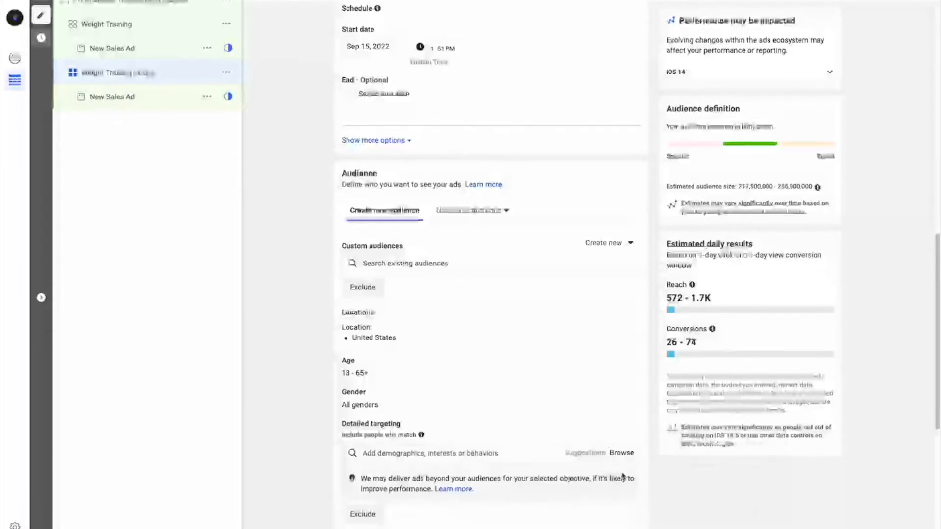
pyautogui.click(406, 460)
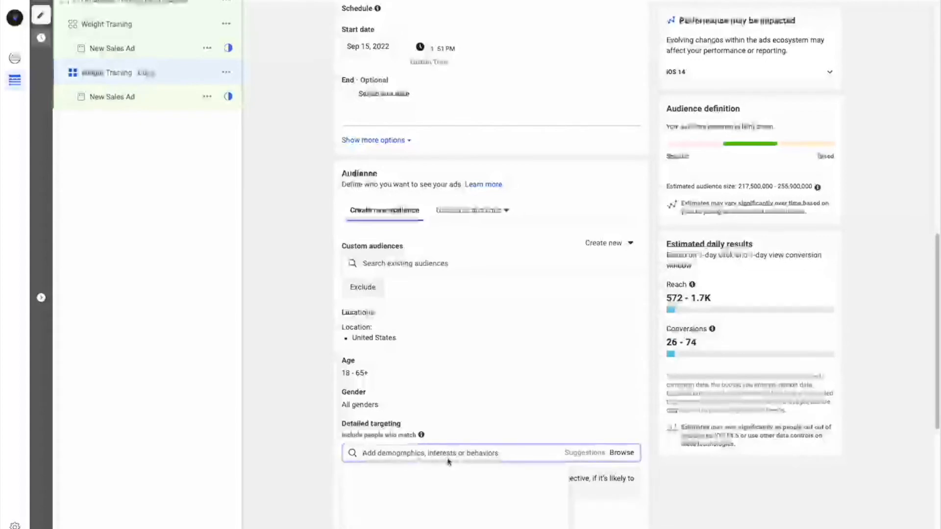
pyautogui.write('healthy li')
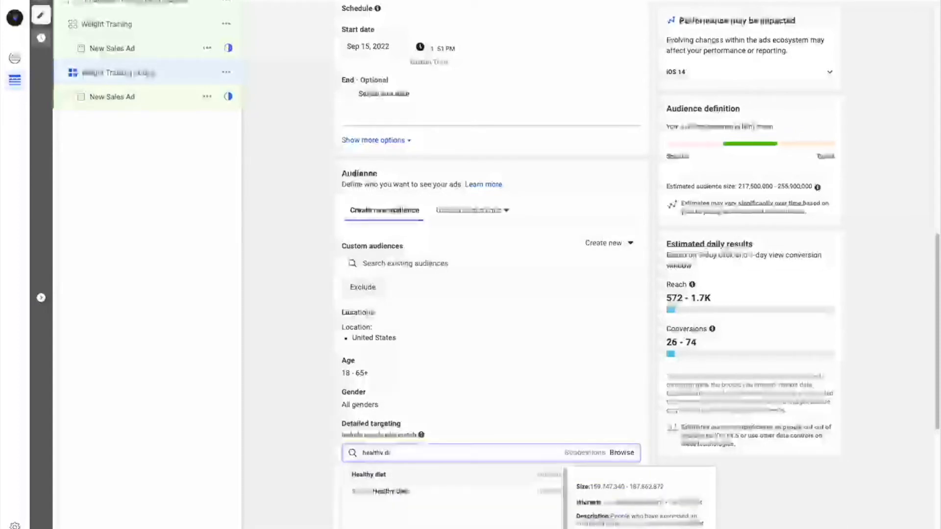
pyautogui.click(430, 480)
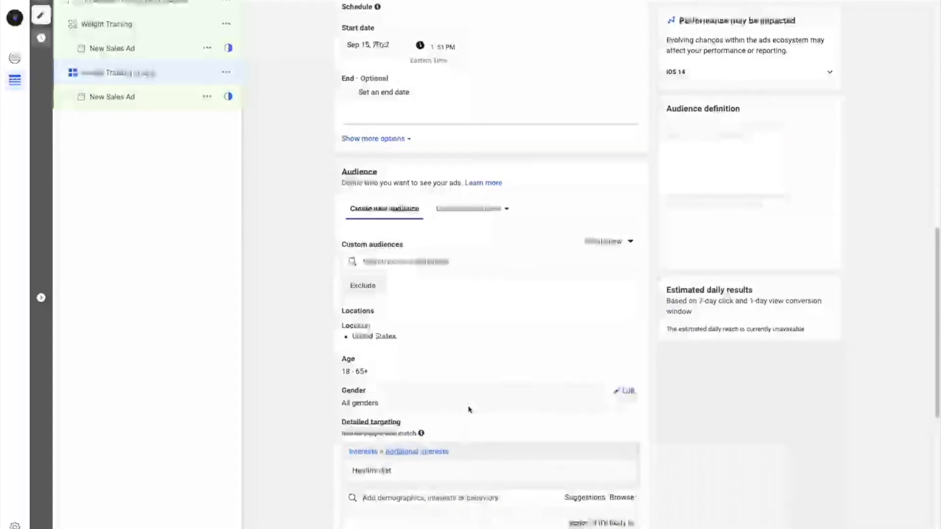
# Rename the duplicated Weight Training ad set as Healthy Diet
pyautogui.scroll(15, 491, 255)
pyautogui.click(382, 44)
pyautogui.moveTo(382, 41); pyautogui.dragTo(381, 60)
pyautogui.press('BackSpace')
pyautogui.write('H')
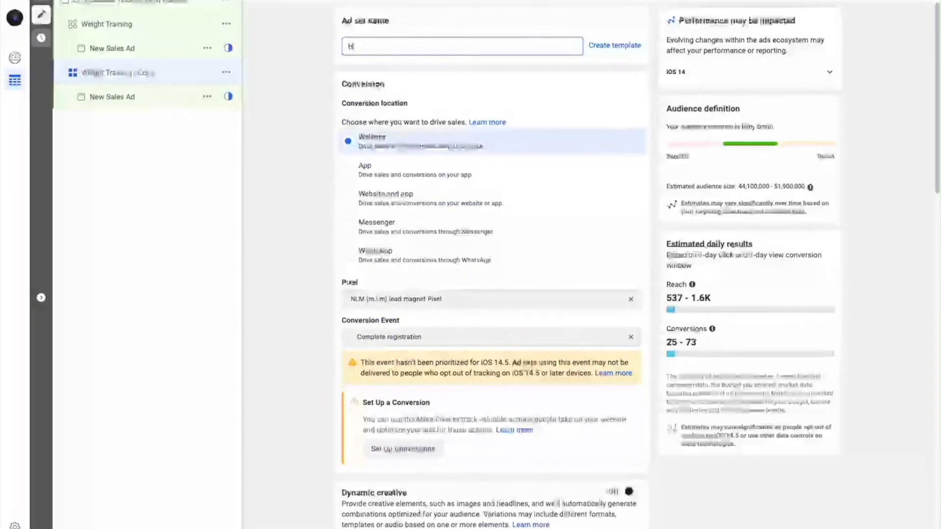
pyautogui.write('ealthy Diet')
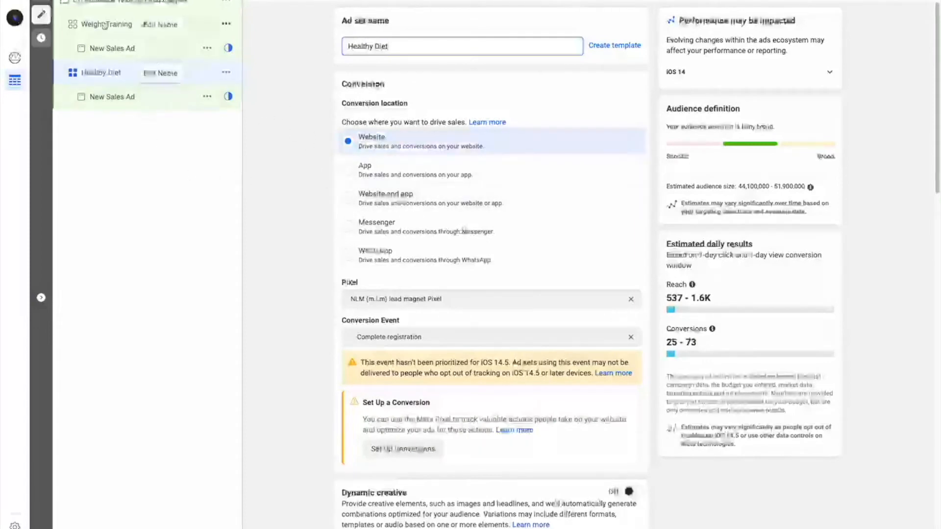
pyautogui.click(167, 158)
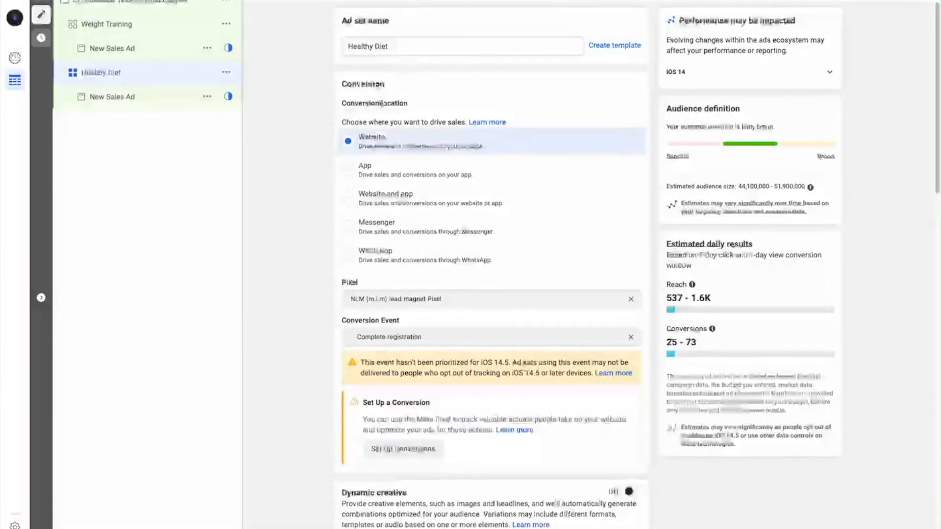
# Quickly duplicate the Healthy Diet ad set and replace the Healthy diet interest with Push-up in the copy's detailed targeting
pyautogui.click(226, 74)
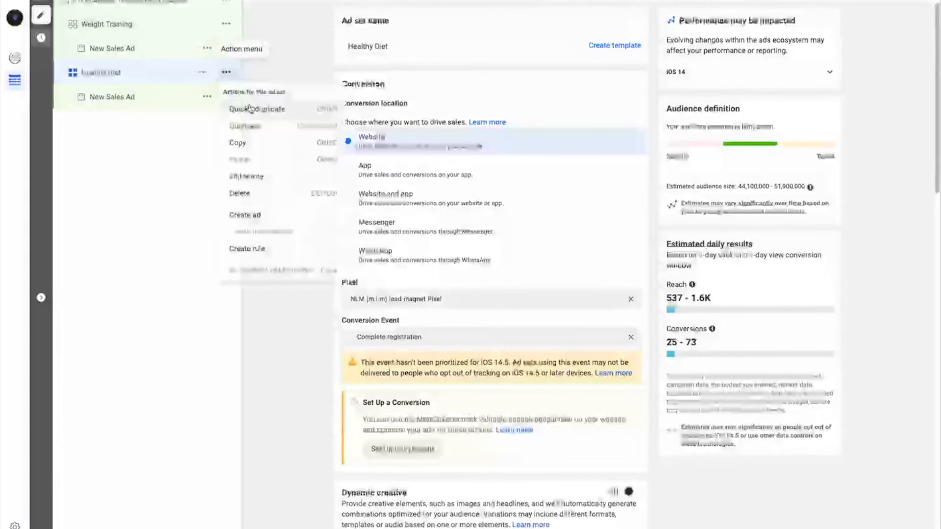
pyautogui.click(247, 109)
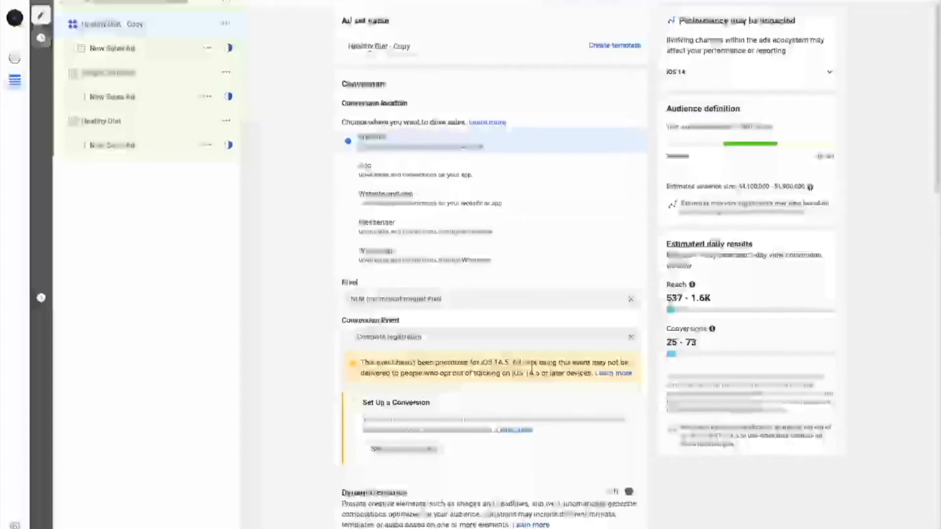
pyautogui.scroll(-10, 351, 134)
pyautogui.scroll(-8, 487, 236)
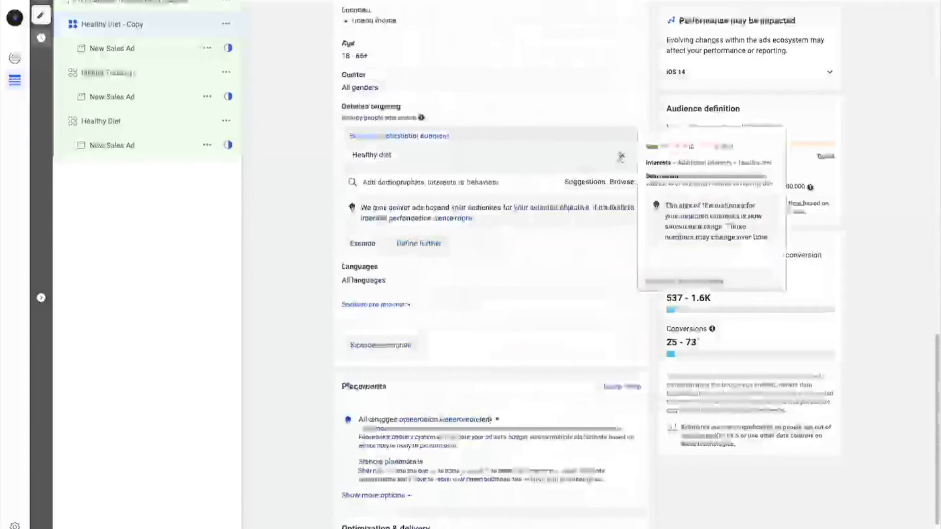
pyautogui.click(621, 156)
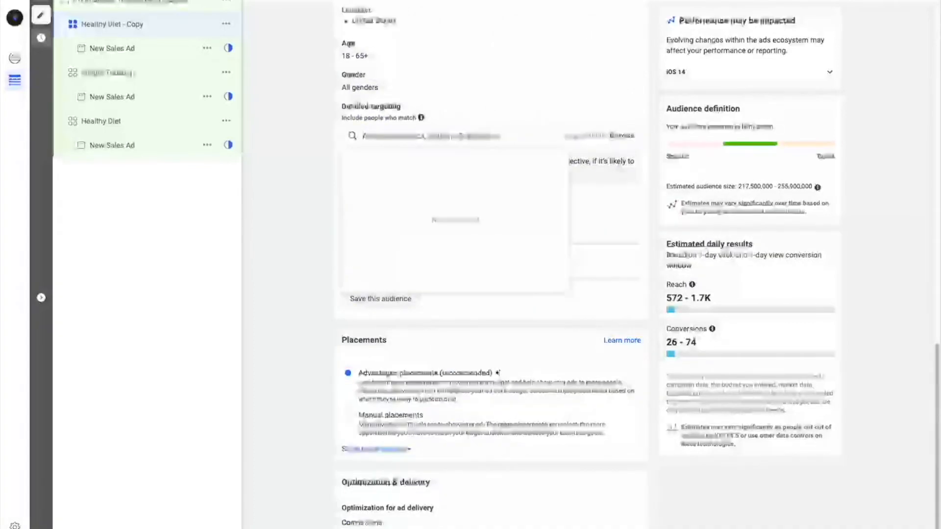
pyautogui.write('flex')
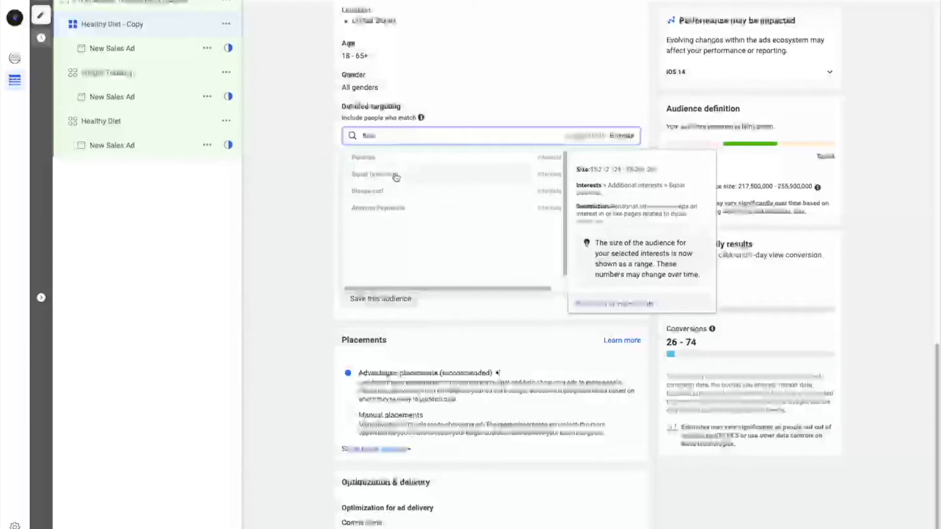
pyautogui.click(386, 158)
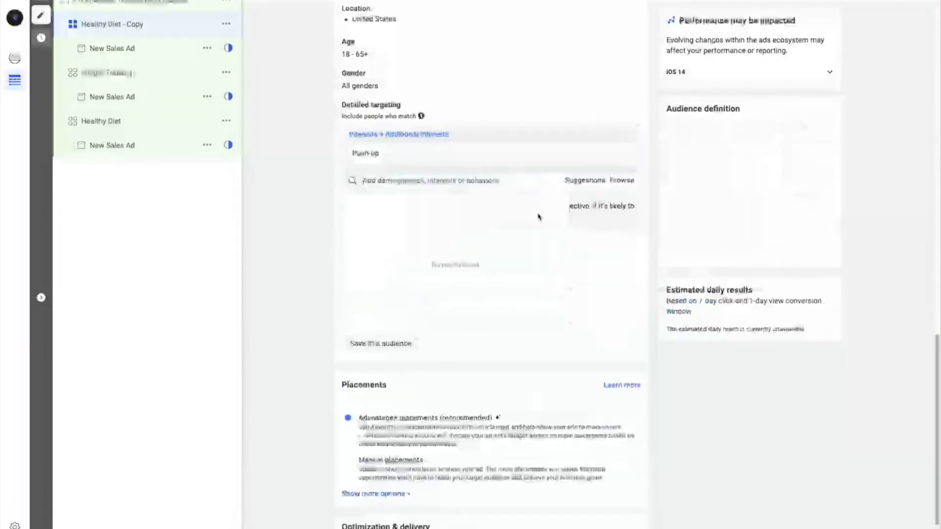
# Rename the copied Healthy Diet ad set as Push - up and open its parent campaign
pyautogui.scroll(10, 263, 151)
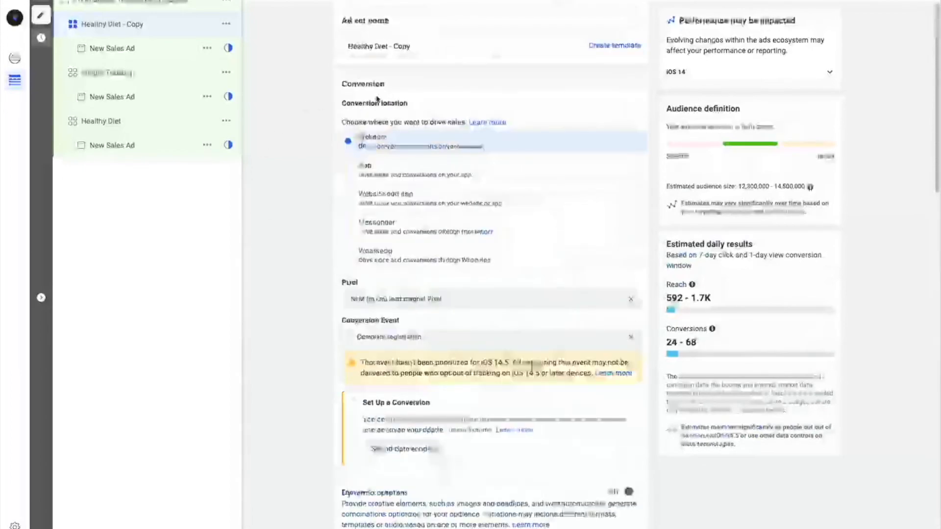
pyautogui.moveTo(420, 46); pyautogui.dragTo(331, 49)
pyautogui.write('Push')
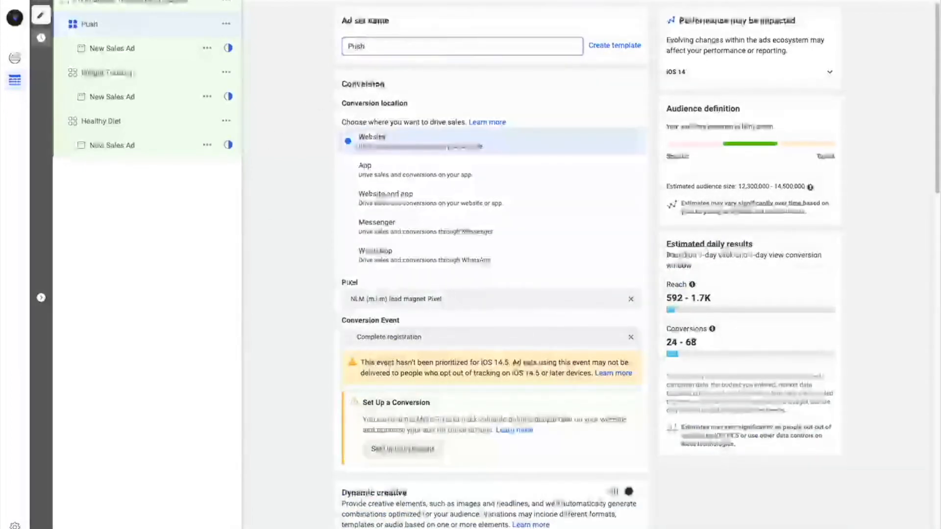
pyautogui.write(' - up')
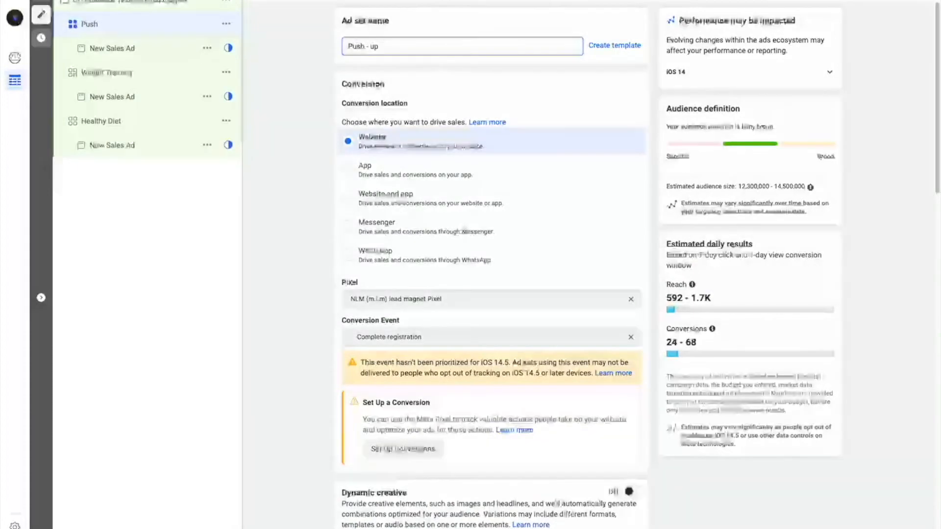
pyautogui.click(322, 95)
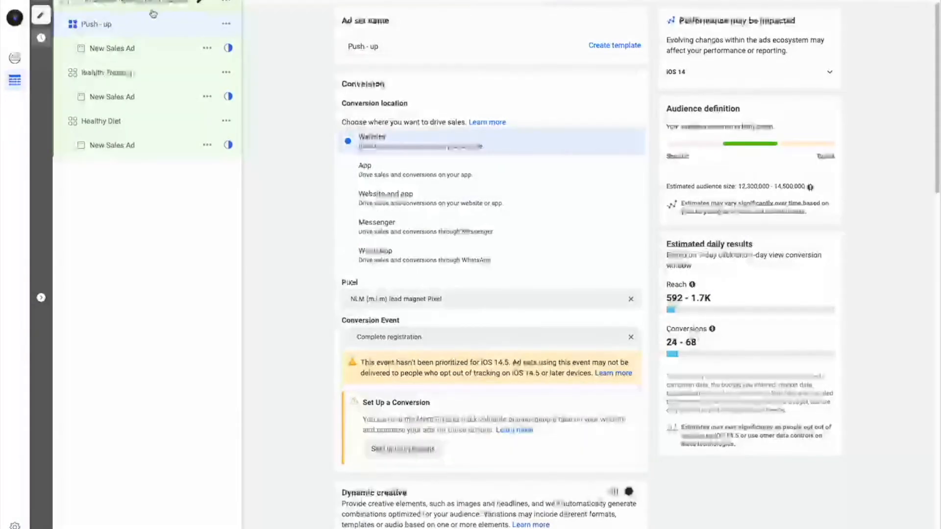
pyautogui.click(131, 5)
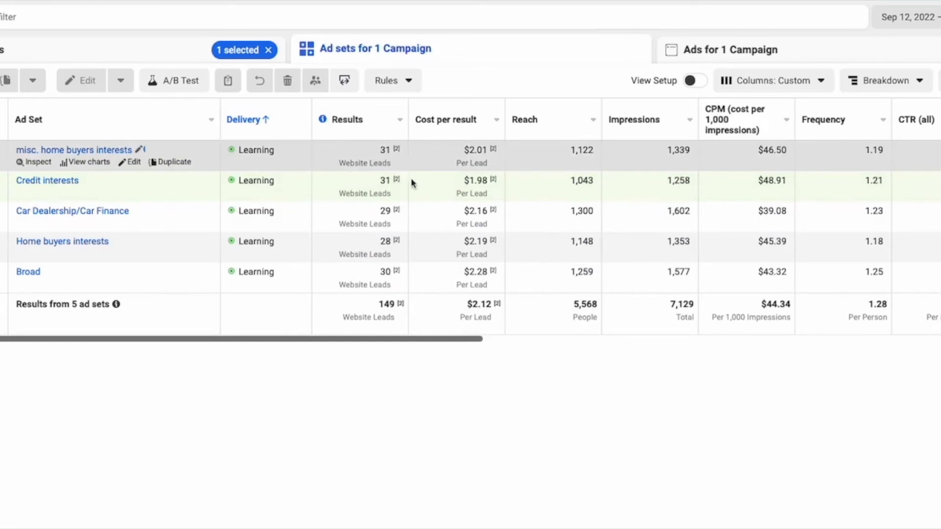
# Examine the running campaign's five ad sets, comparing results, cost per result, CPM, frequency, click-through rates and cost per click
pyautogui.moveTo(507, 306)
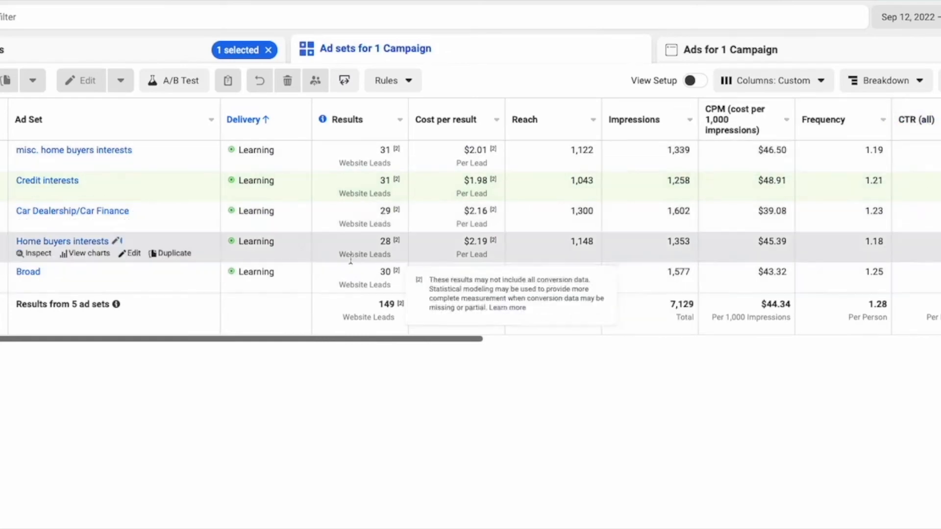
pyautogui.moveTo(298, 249)
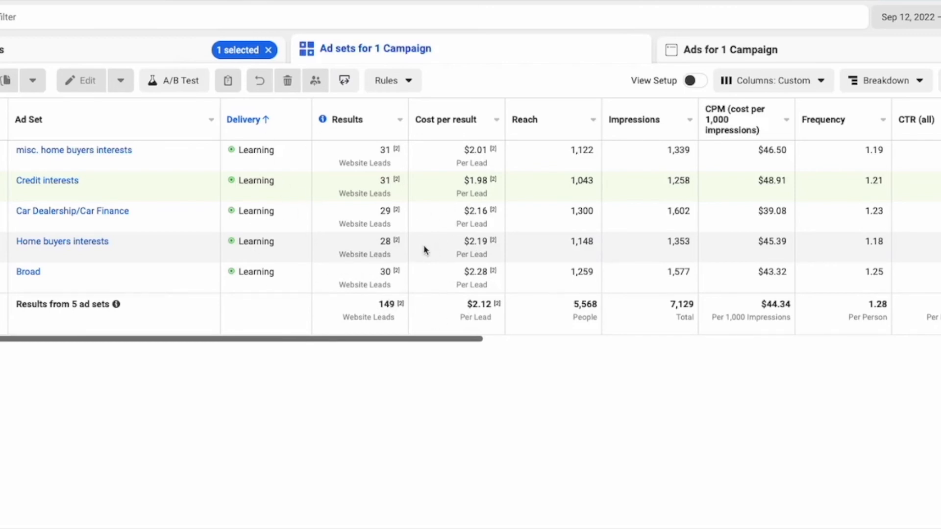
pyautogui.hscroll(5, 443, 275)
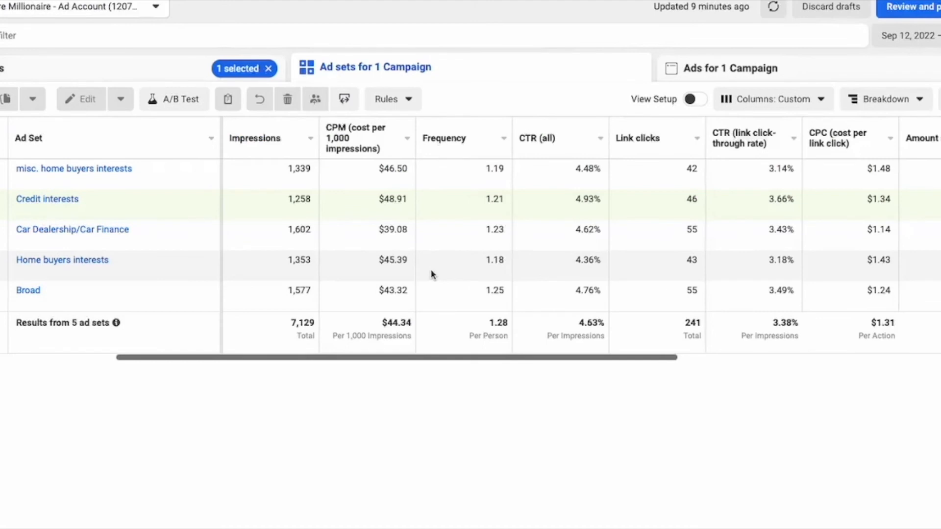